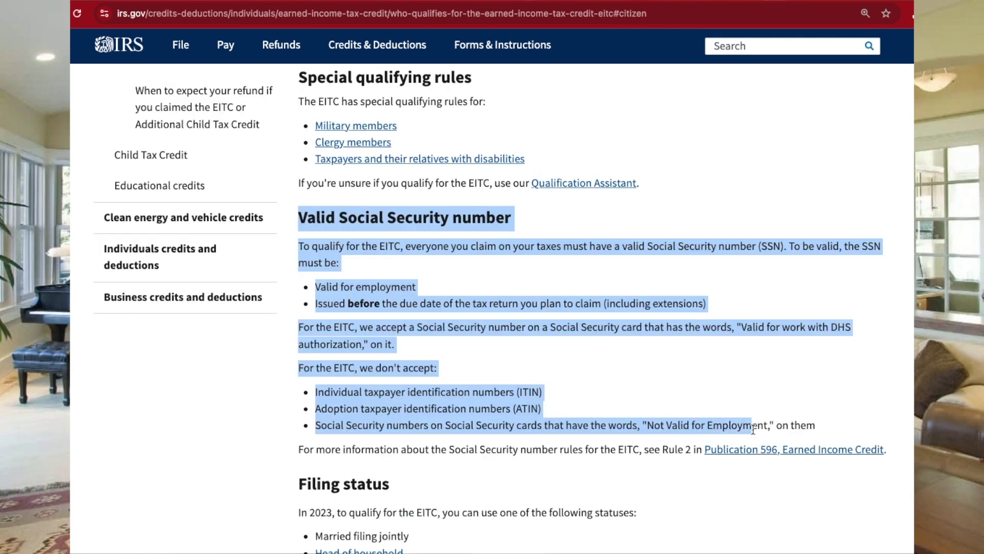
Highlight the EITC Social Security number and citizenship rules on the IRS page
left_click_drag(814, 428, 894, 454)
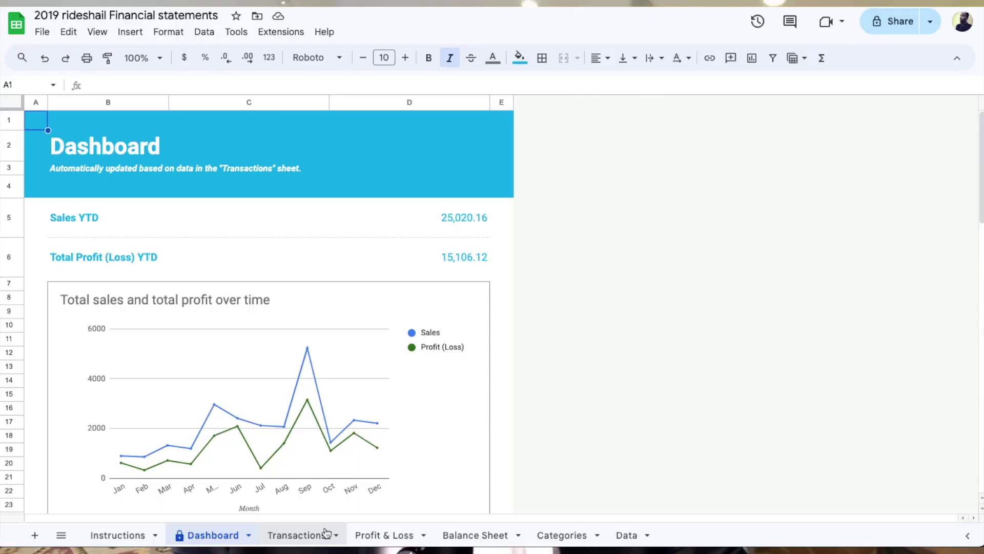
Look through the Transactions, Profit & Loss, Balance Sheet and Categories sheets of the financial statements
left_click(323, 534)
scroll(331, 375, "down", 15)
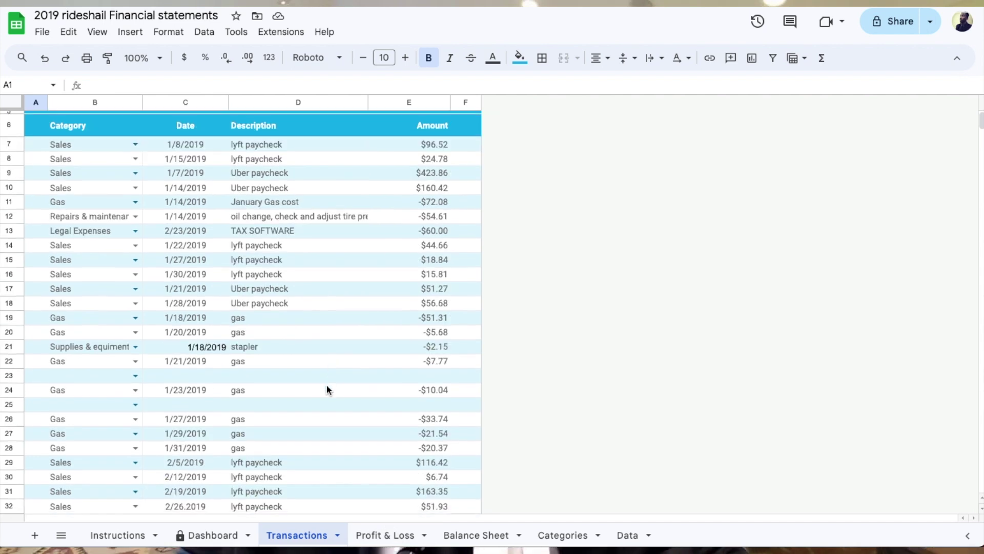
scroll(325, 386, "down", 15)
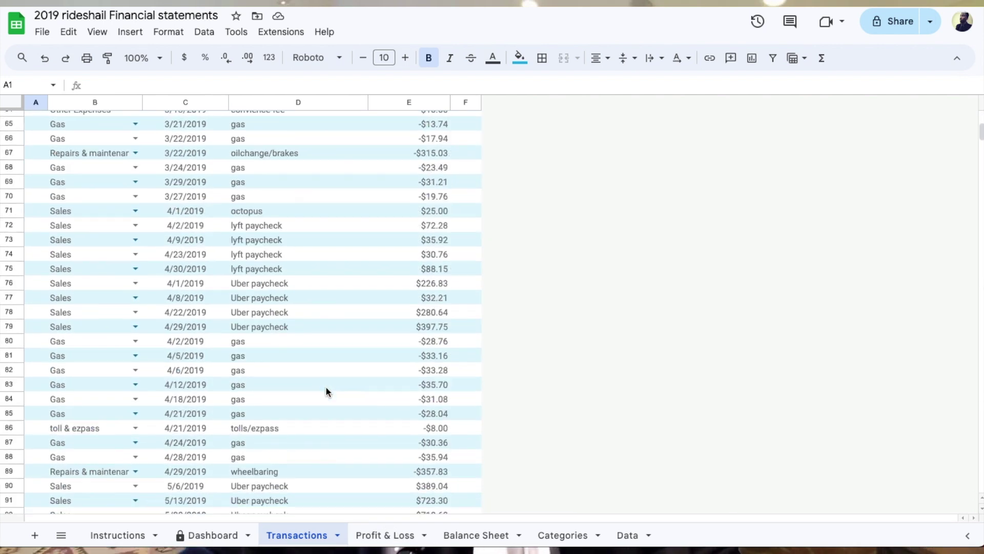
left_click(385, 535)
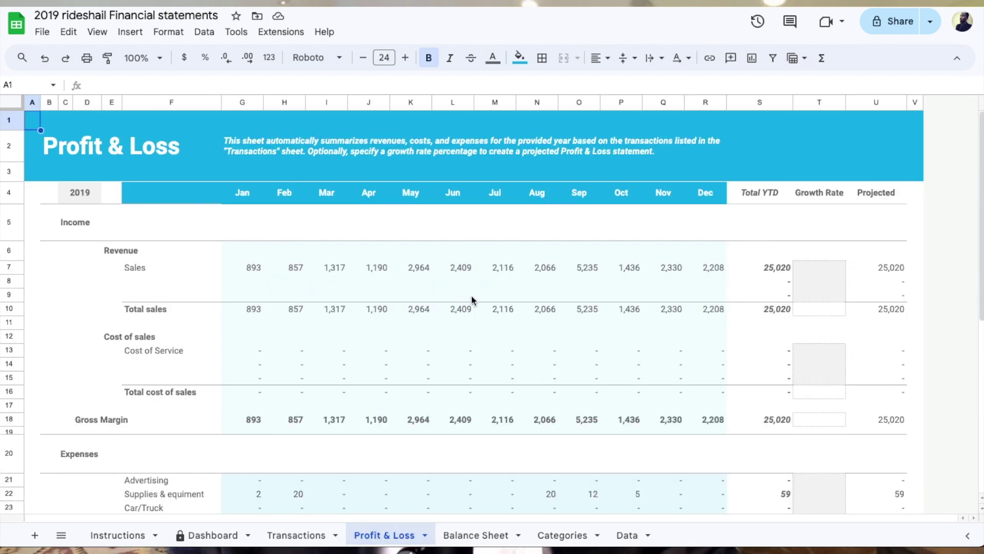
scroll(473, 300, "down", 1)
left_click(476, 534)
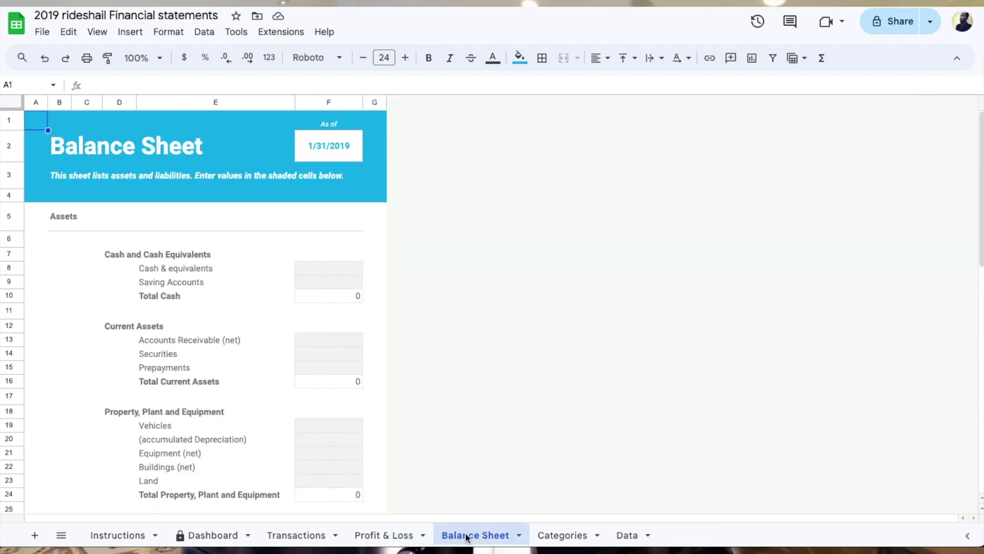
scroll(474, 477, "down", 2)
left_click(545, 535)
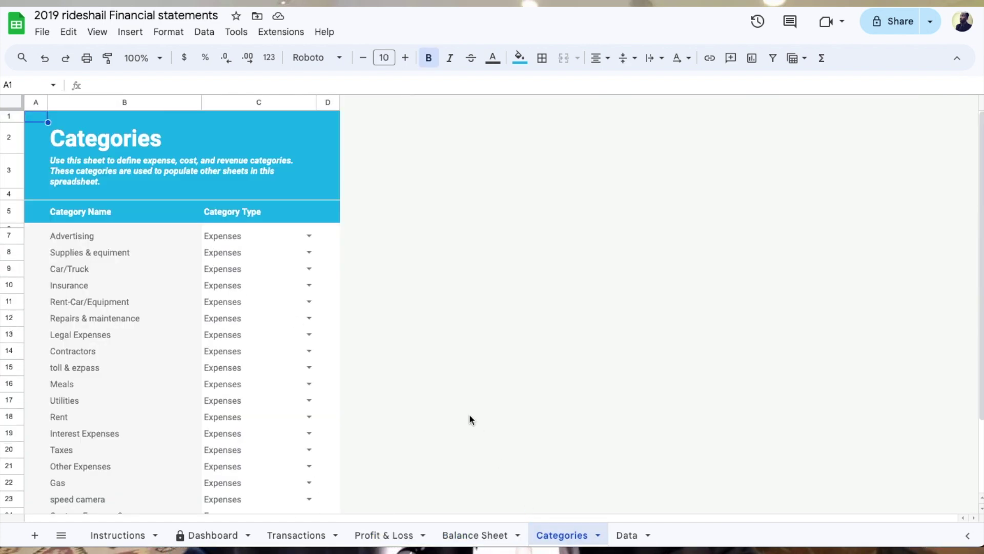
scroll(202, 378, "down", 3)
scroll(195, 386, "up", 3)
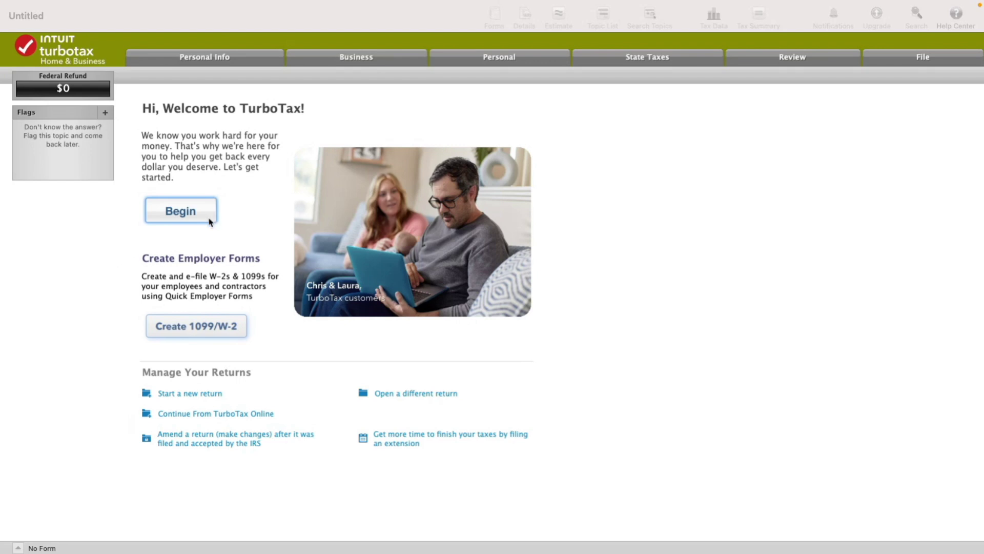
Start a new return and get past the W-2 question and employer ID pages
left_click(176, 222)
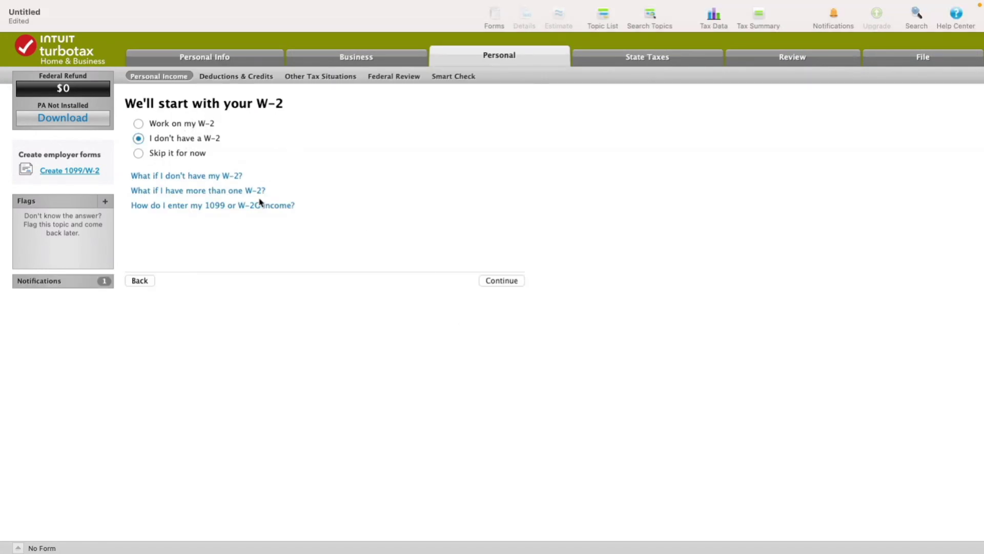
left_click(507, 280)
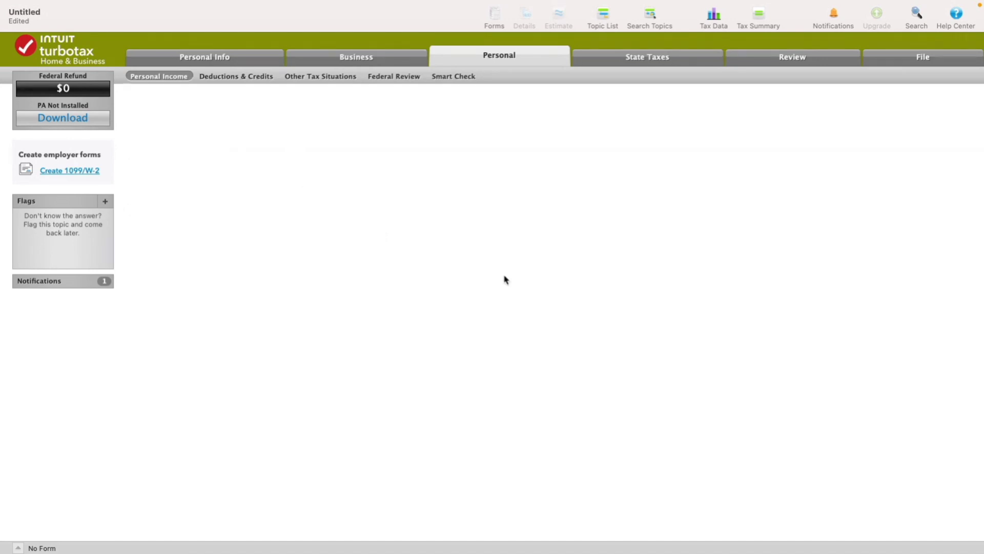
left_click(514, 225)
Fill in the W-2 employee details for Pennsylvania
left_click(313, 224)
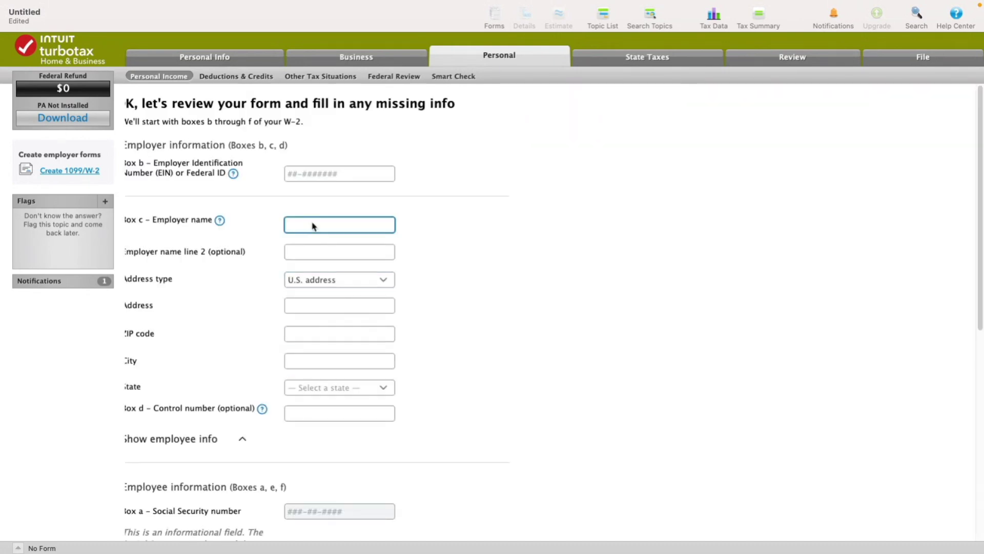
scroll(317, 193, "down", 4)
scroll(324, 205, "up", 2)
left_click(324, 189)
scroll(324, 207, "down", 5)
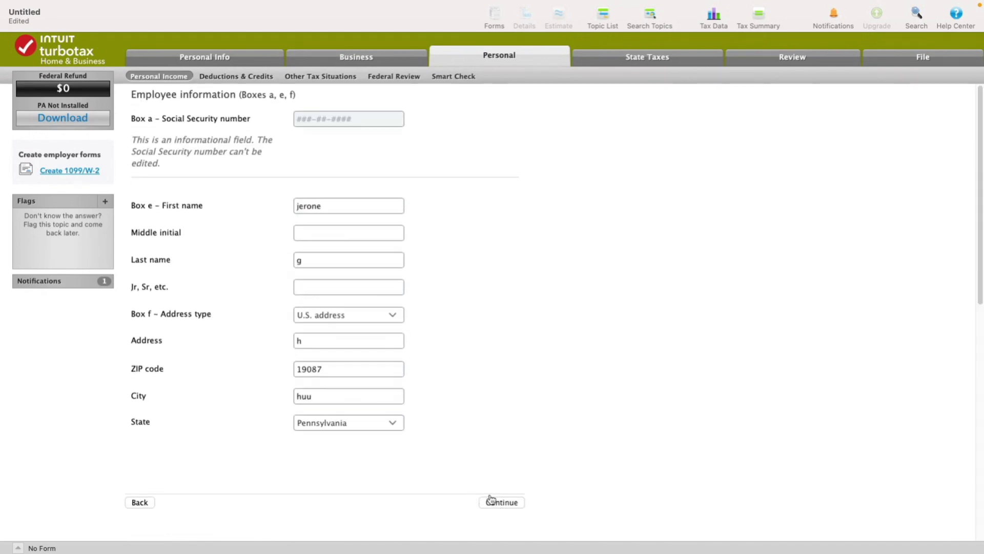
left_click(490, 501)
Enter $20,000 as W-2 Box 1 wages and finish the W-2 boxes
left_click(355, 172)
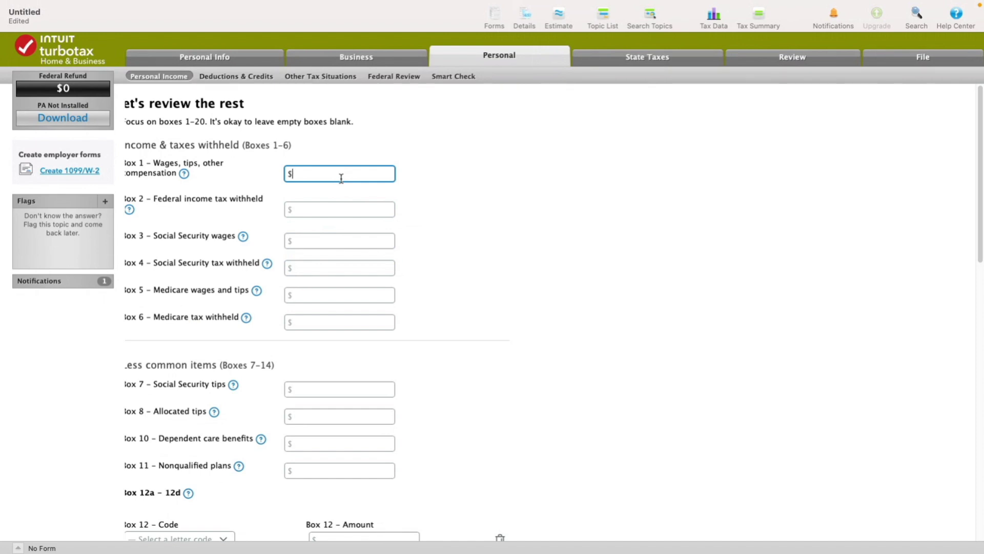
left_click(310, 242)
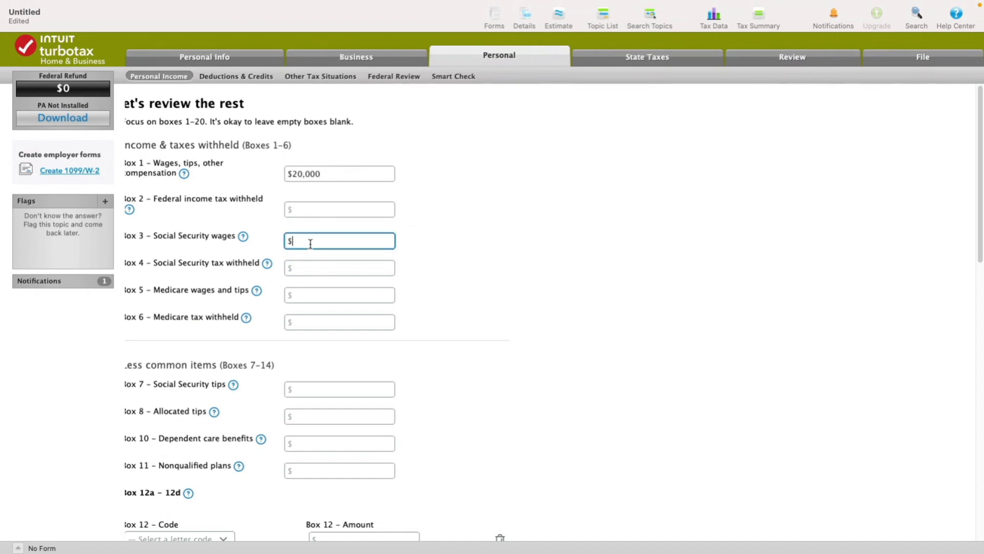
scroll(322, 224, "down", 10)
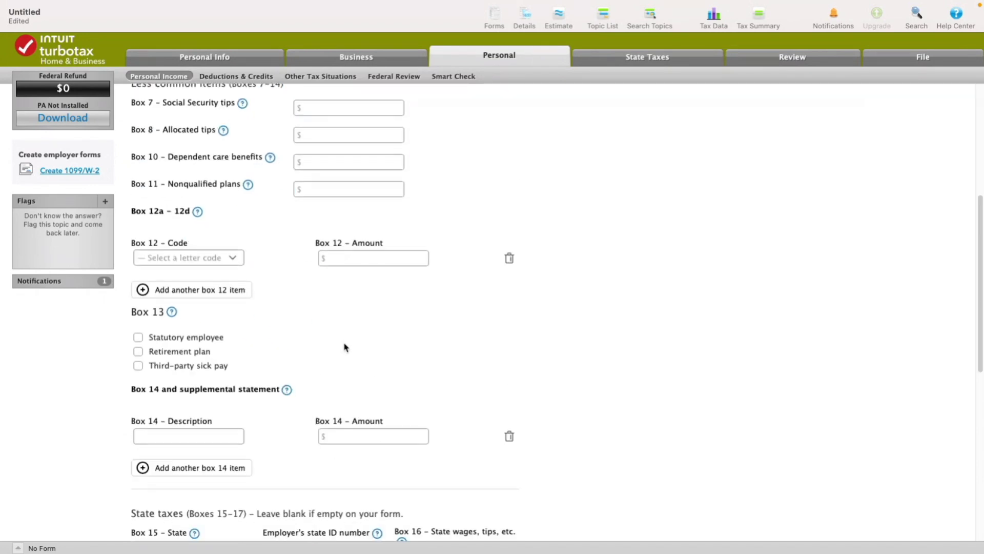
scroll(350, 355, "down", 5)
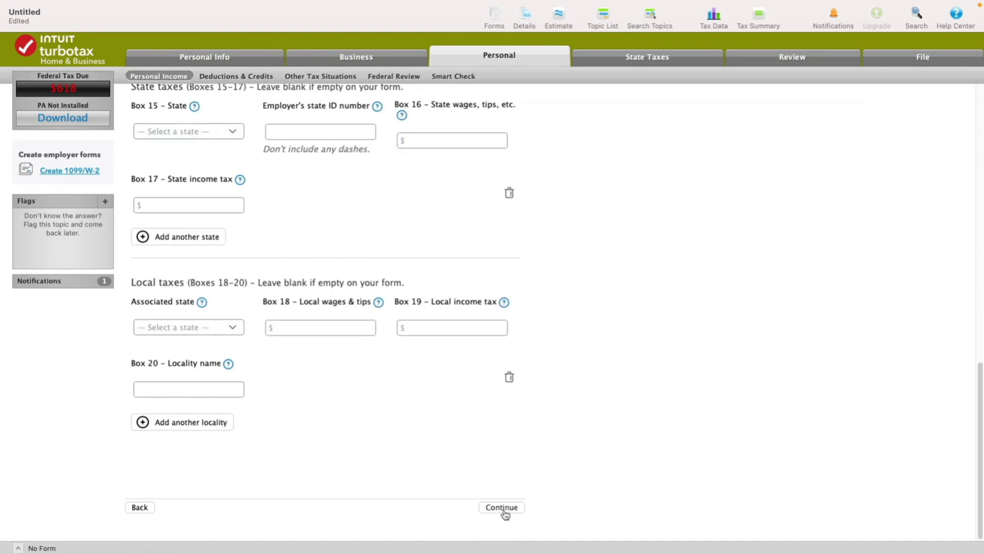
left_click(503, 509)
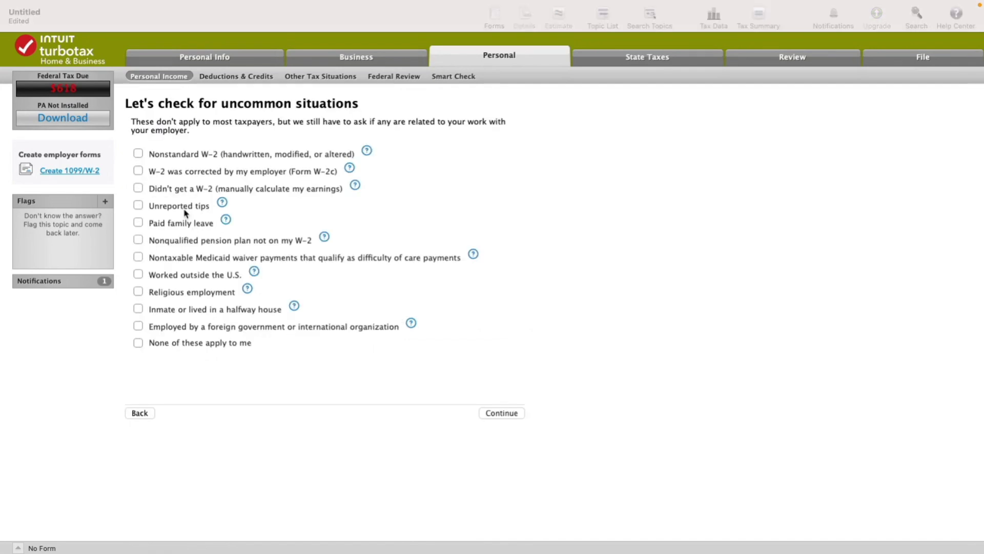
Report that there were unreported tips and reach the tip amount fields
left_click(138, 205)
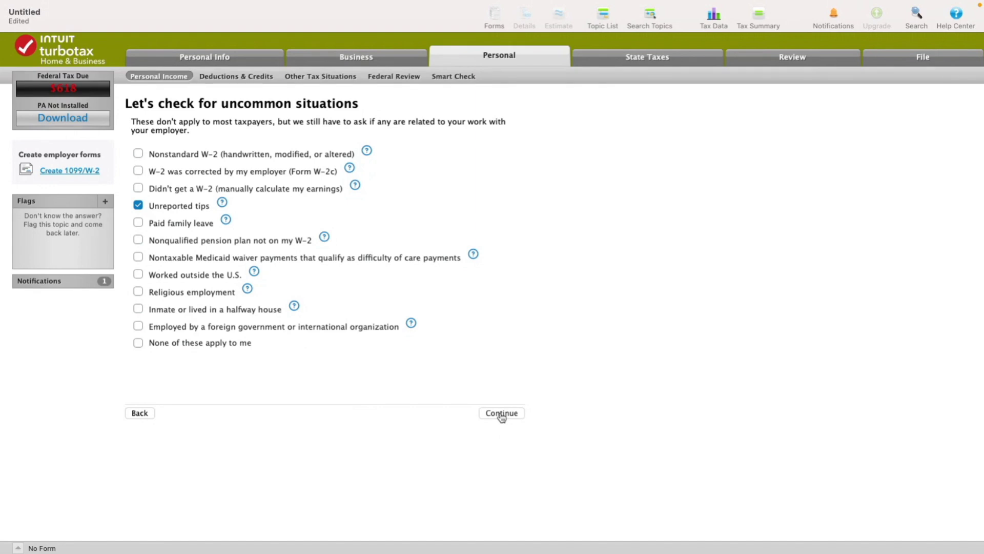
left_click(502, 413)
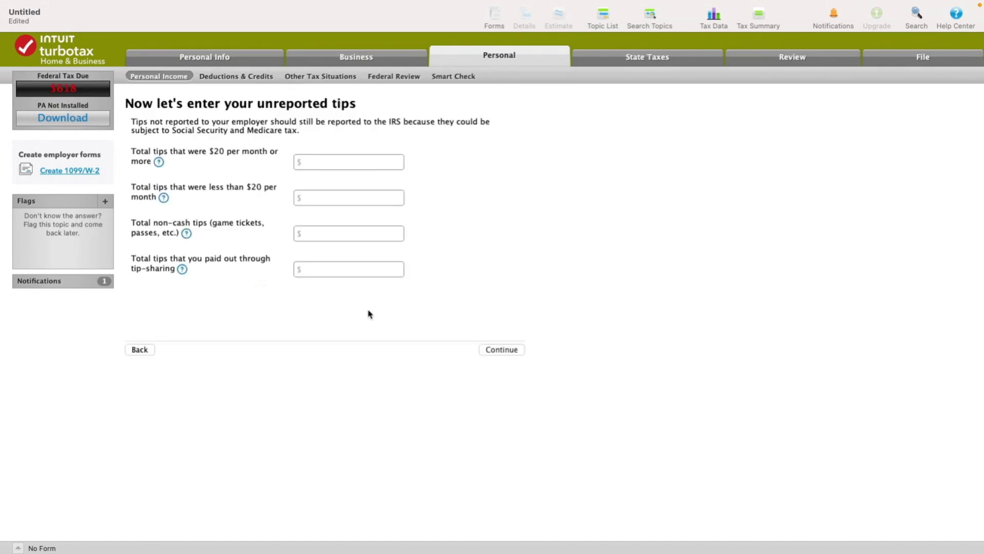
left_click(330, 156)
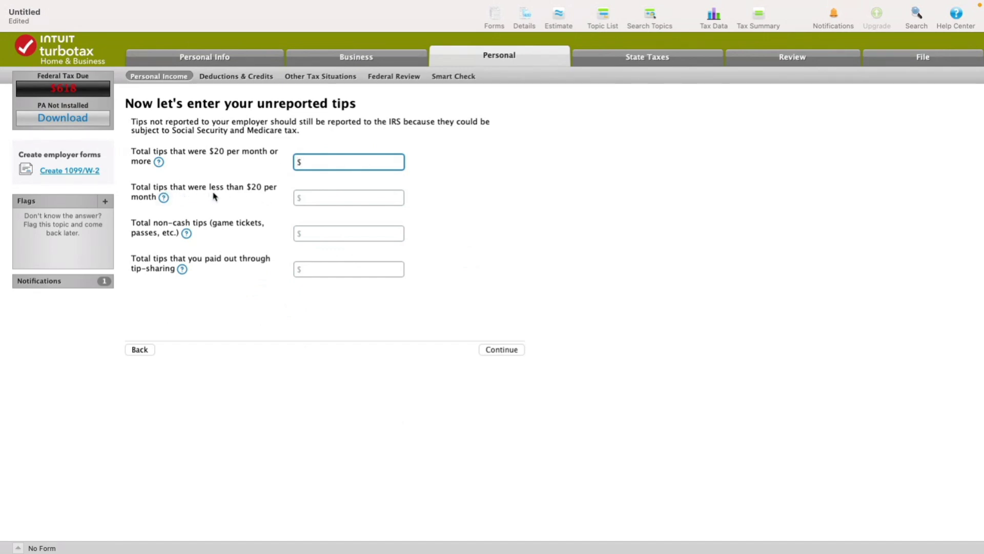
left_click(314, 197)
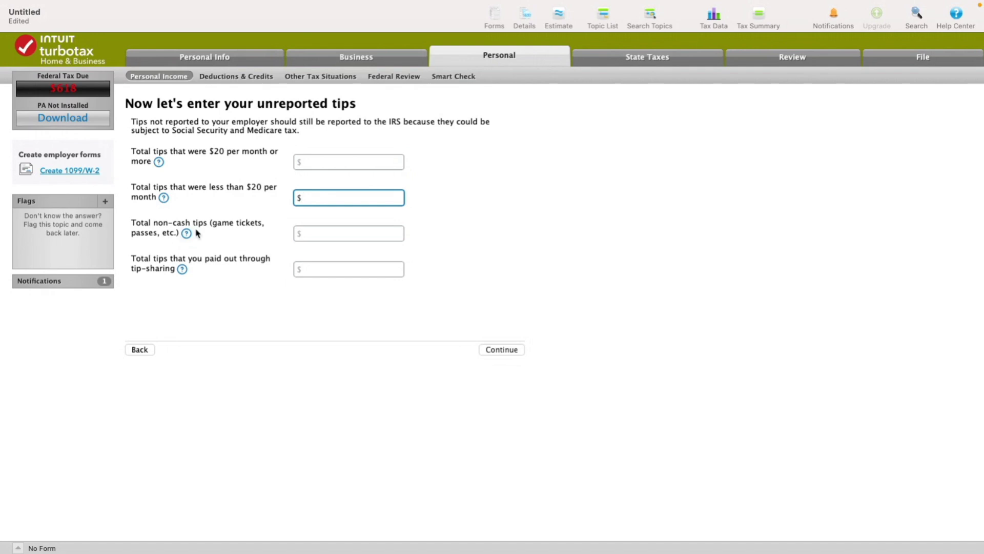
left_click(318, 236)
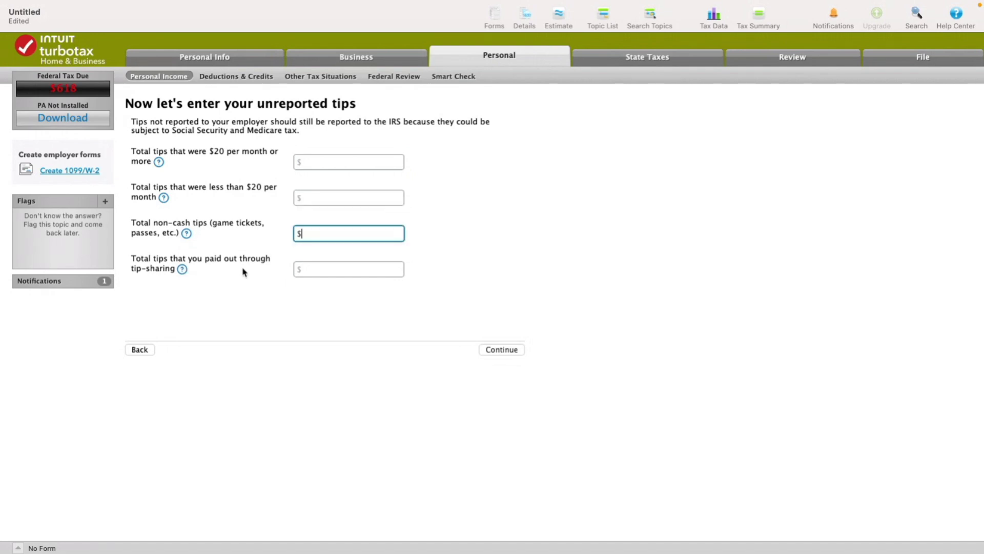
key("Tab")
left_click(369, 193)
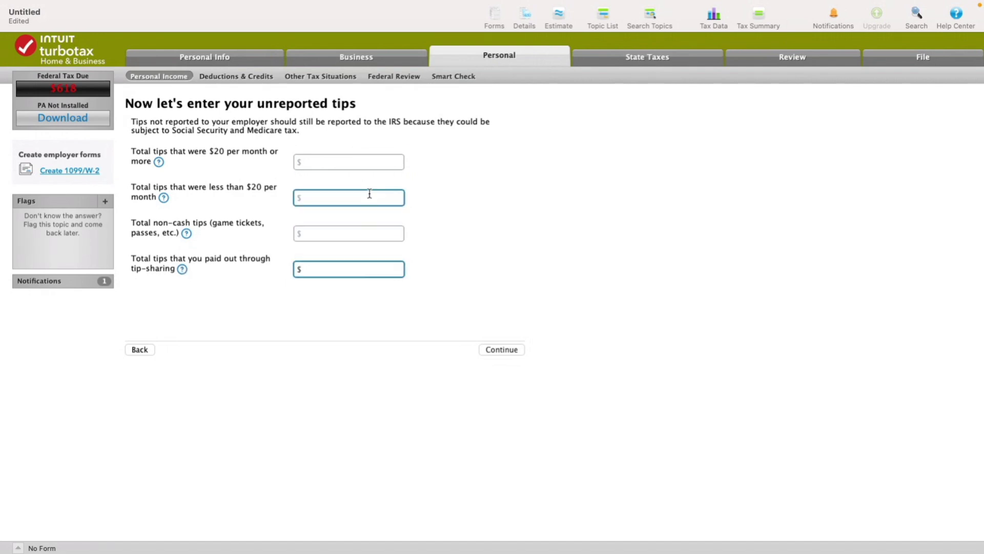
left_click(374, 271)
Enter $2,020 as tips of $20 or more per month and view My Tax Data
left_click(349, 162)
type("2020202")
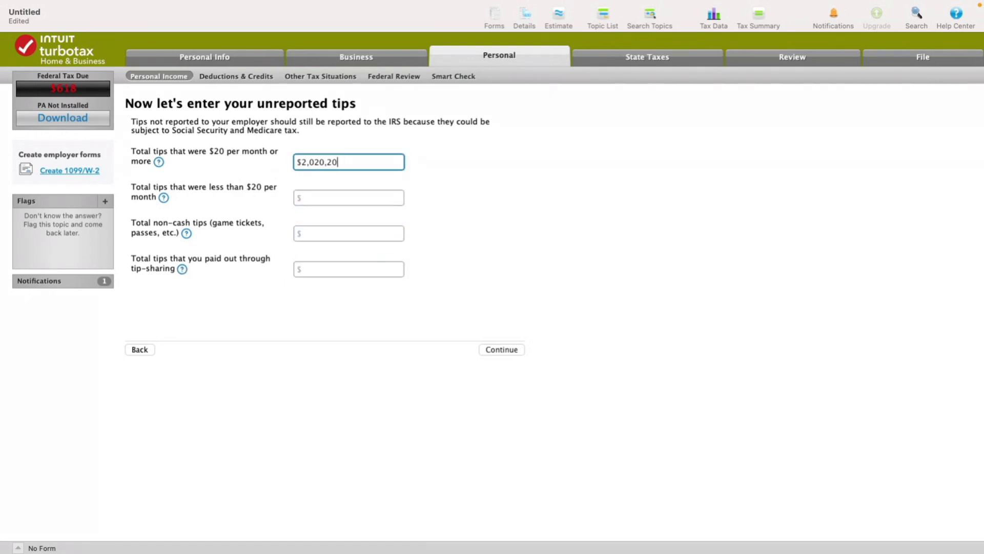
key("BackSpace")
left_click(500, 350)
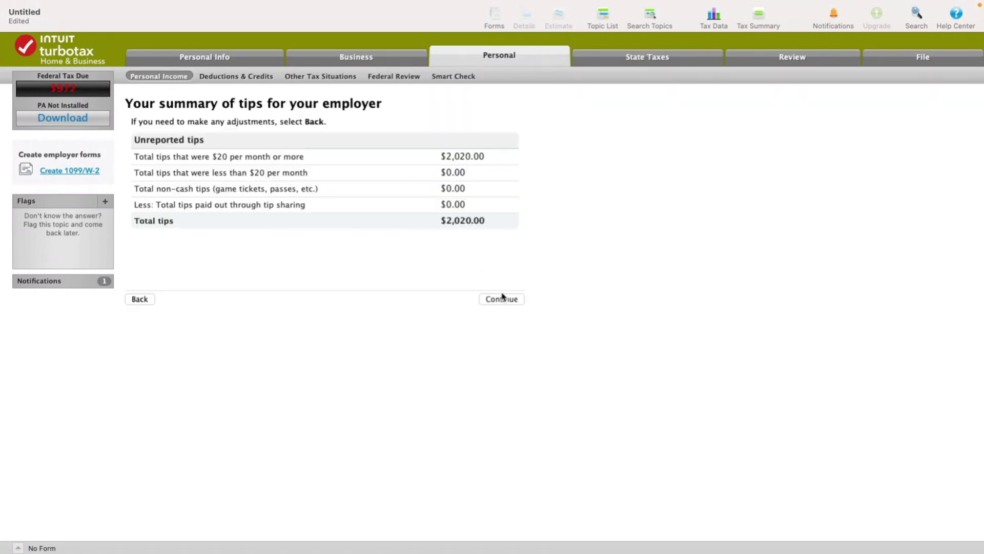
left_click(715, 15)
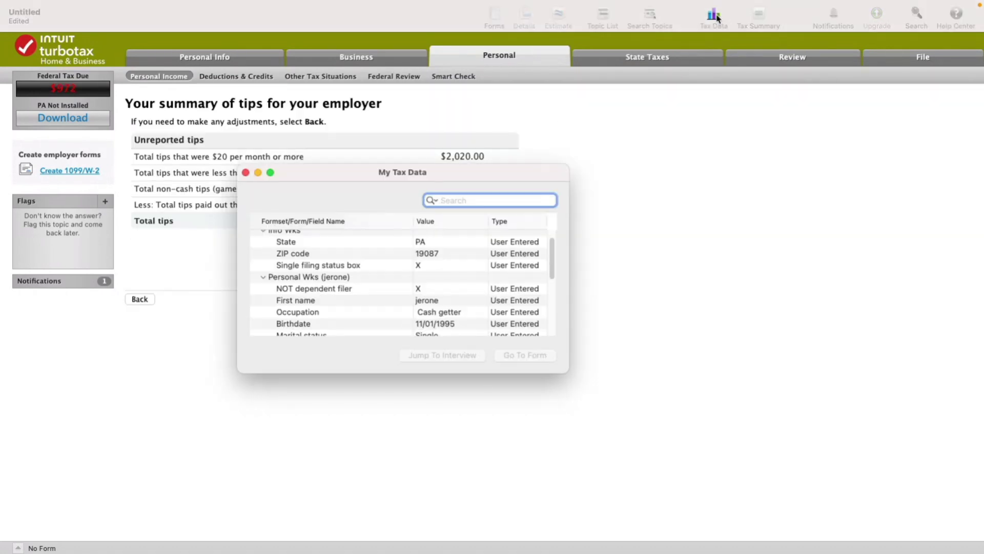
left_click(758, 16)
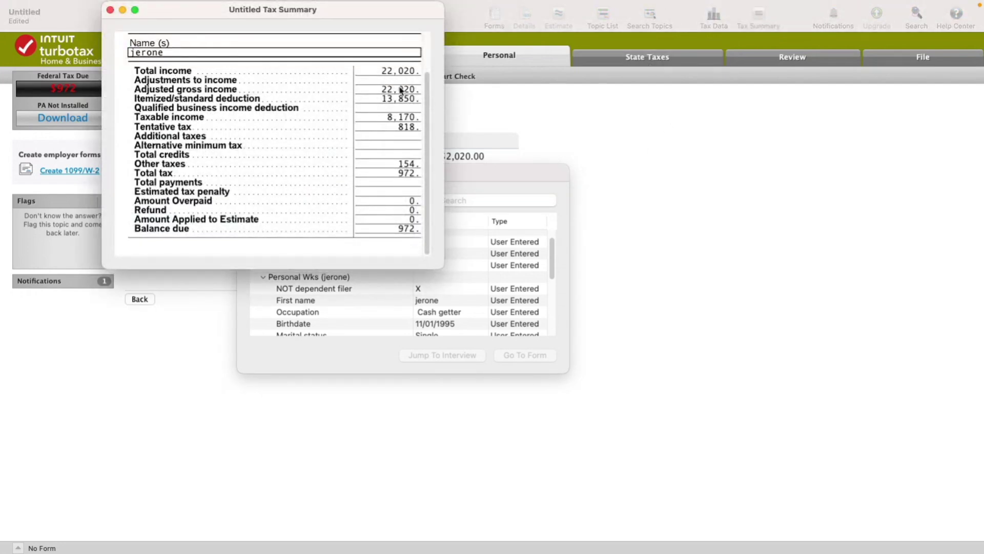
key("super+w")
key("Escape")
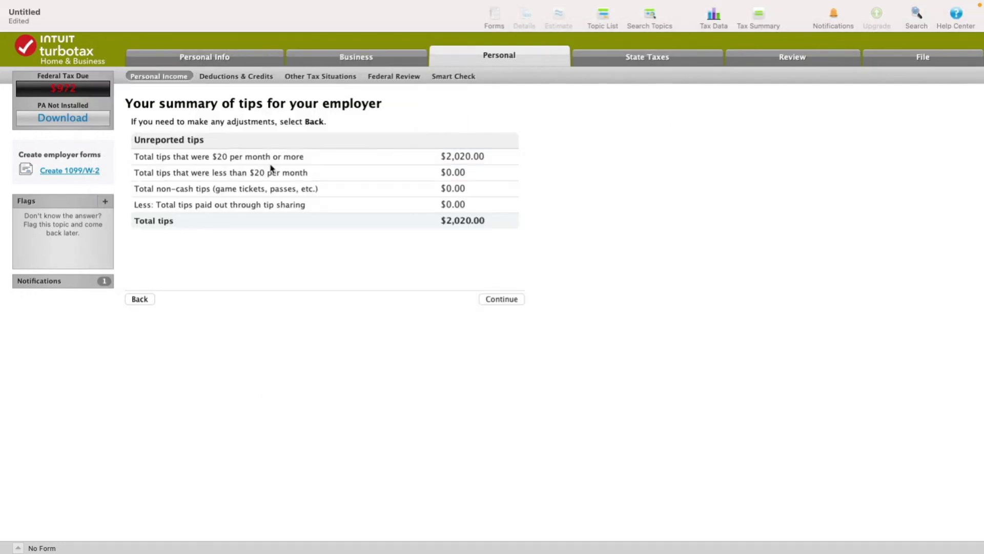
left_click(356, 55)
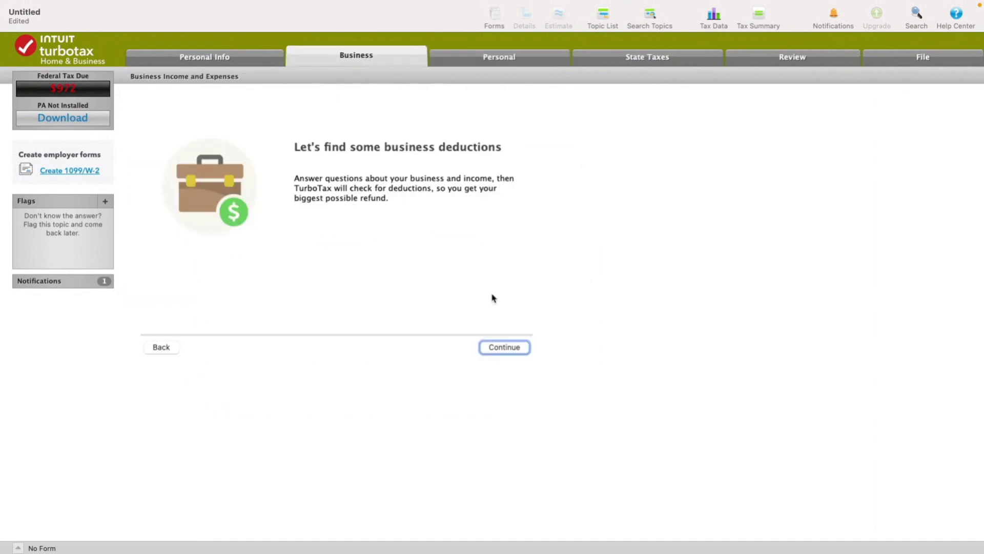
Start a Profit or Loss business described as 'sell water at redlights'
left_click(495, 347)
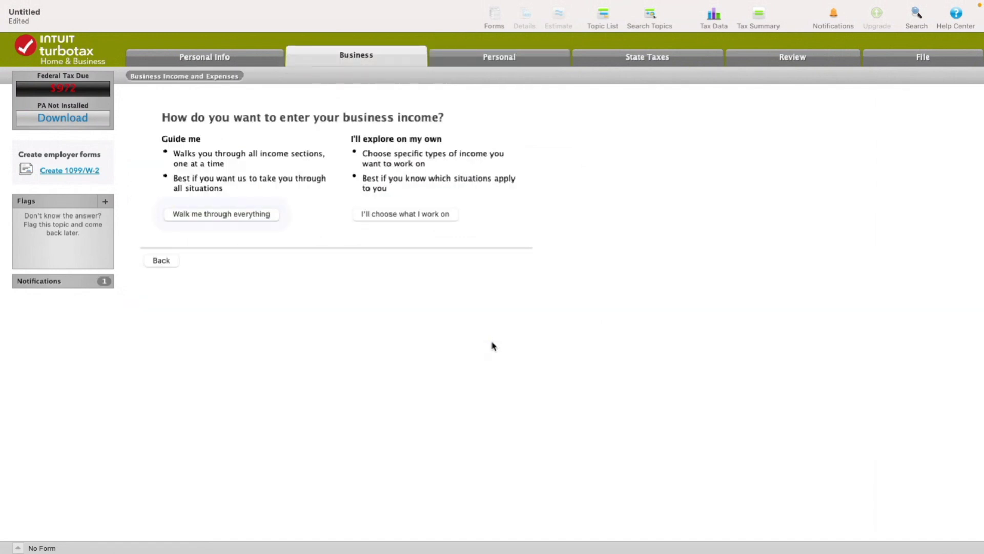
left_click(407, 215)
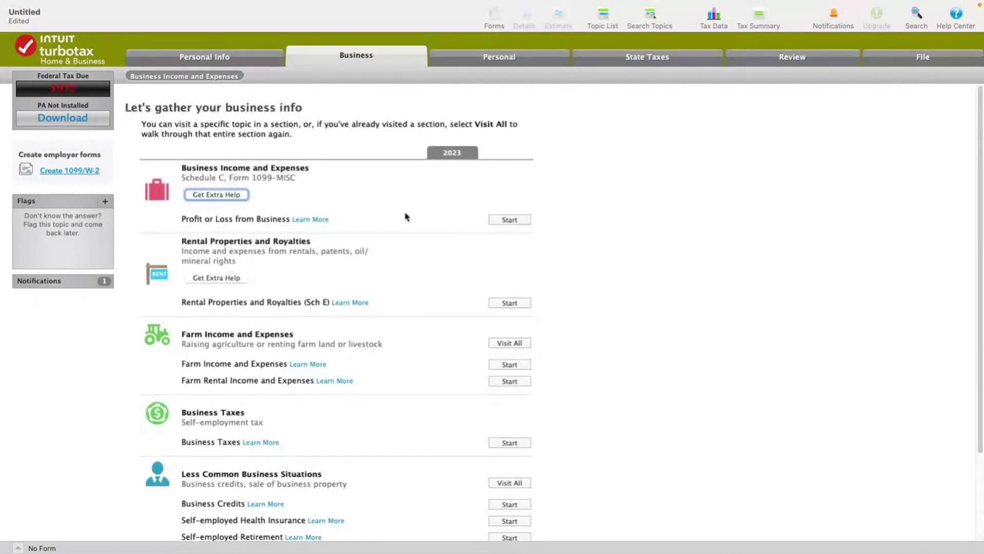
left_click(509, 219)
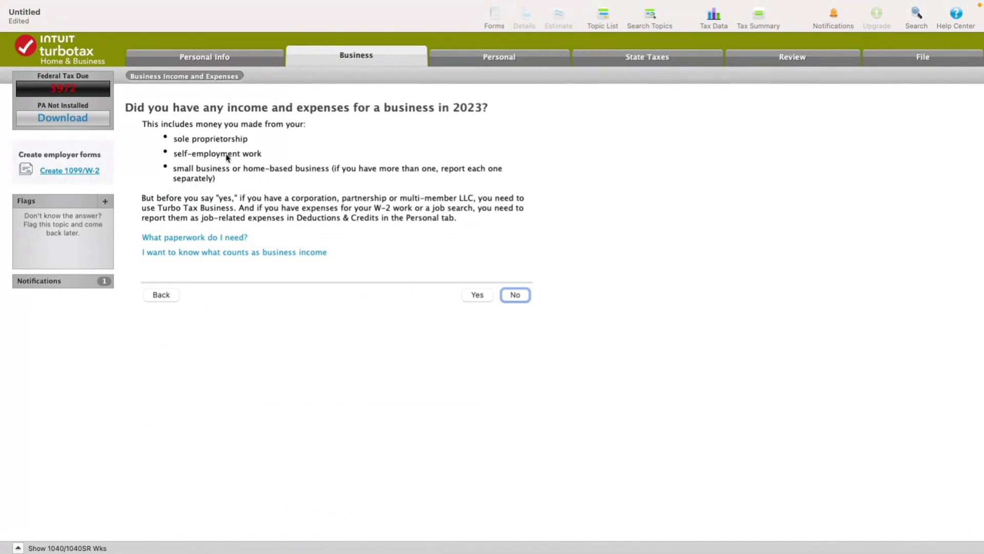
left_click(474, 297)
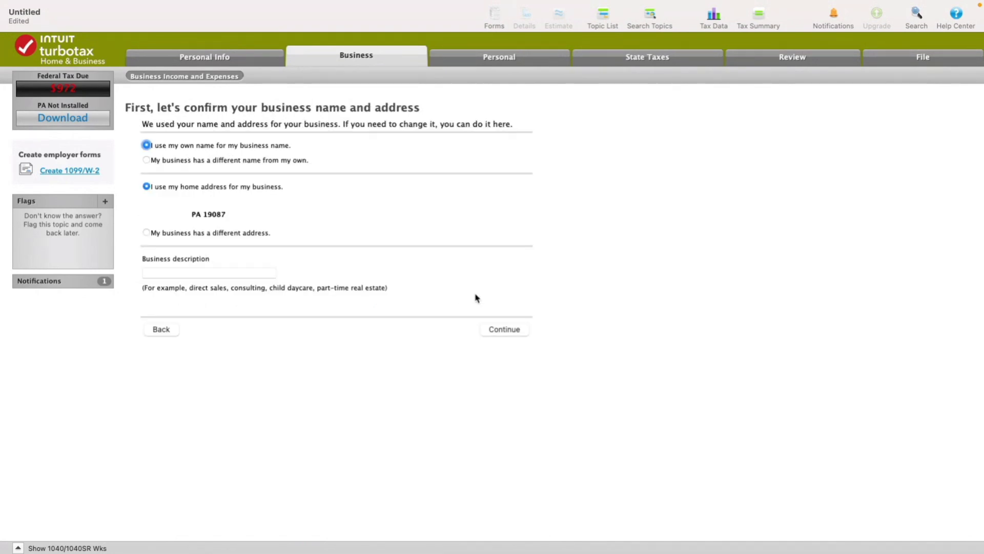
left_click(508, 330)
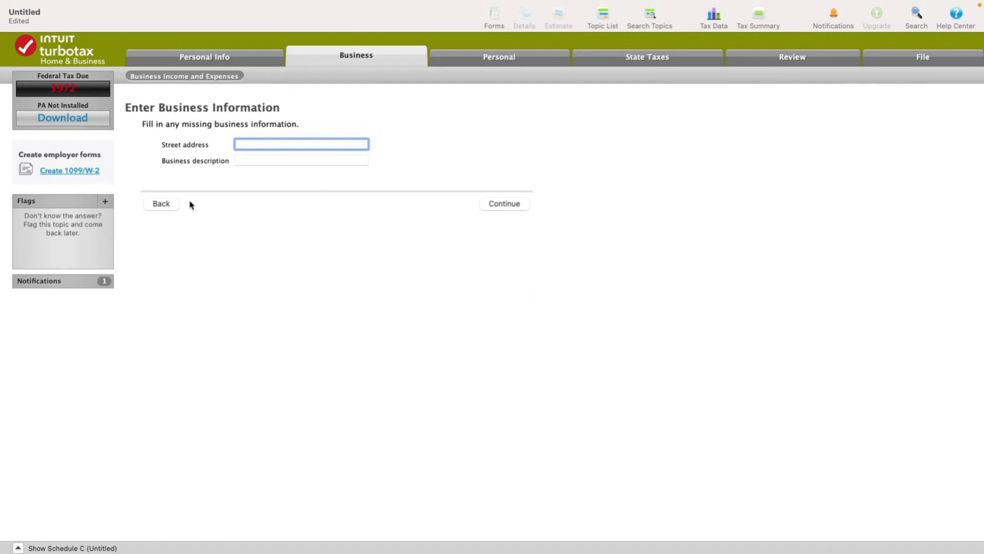
left_click(170, 203)
left_click(198, 273)
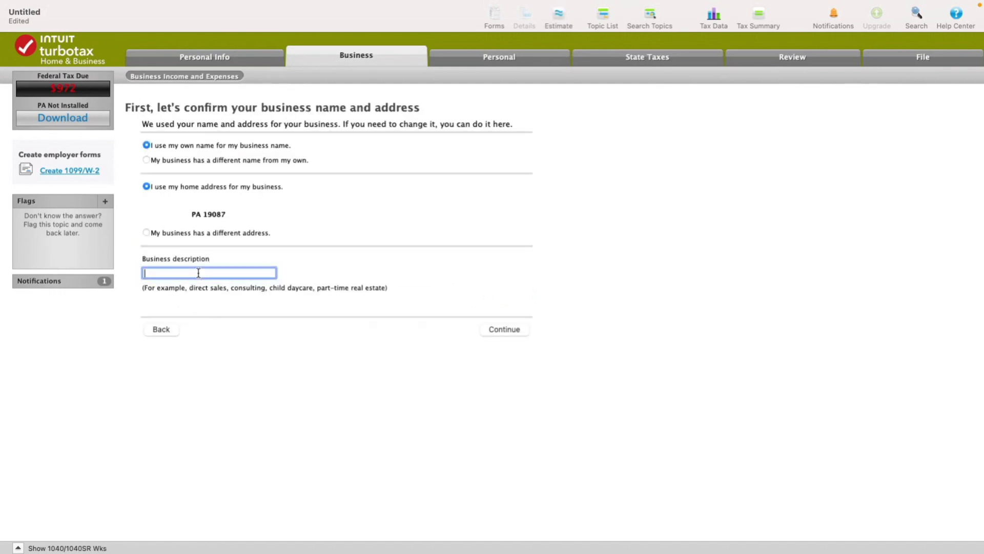
type("sal")
type("l water at redlights")
left_click(510, 332)
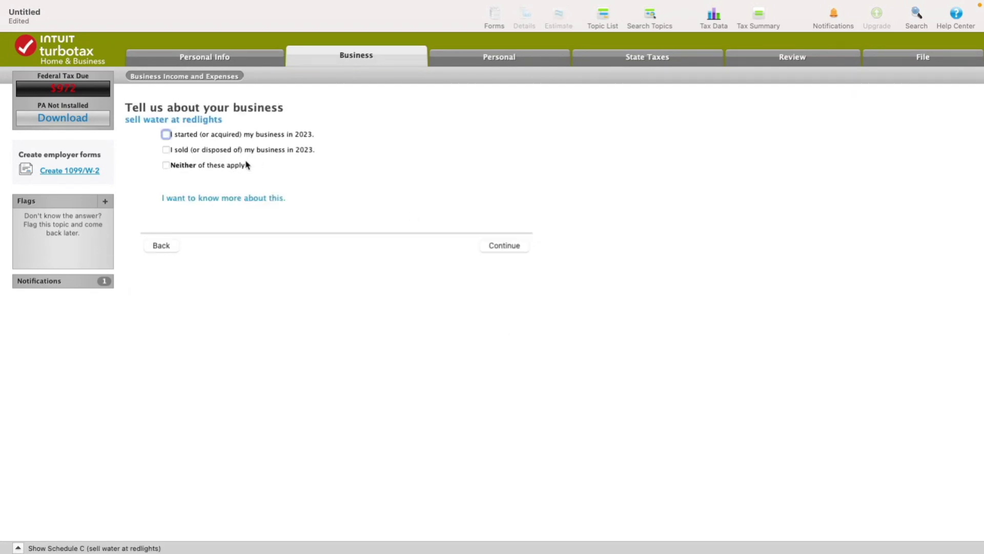
Answer that the business wasn't started or sold, had no employees and no EIN
left_click(221, 167)
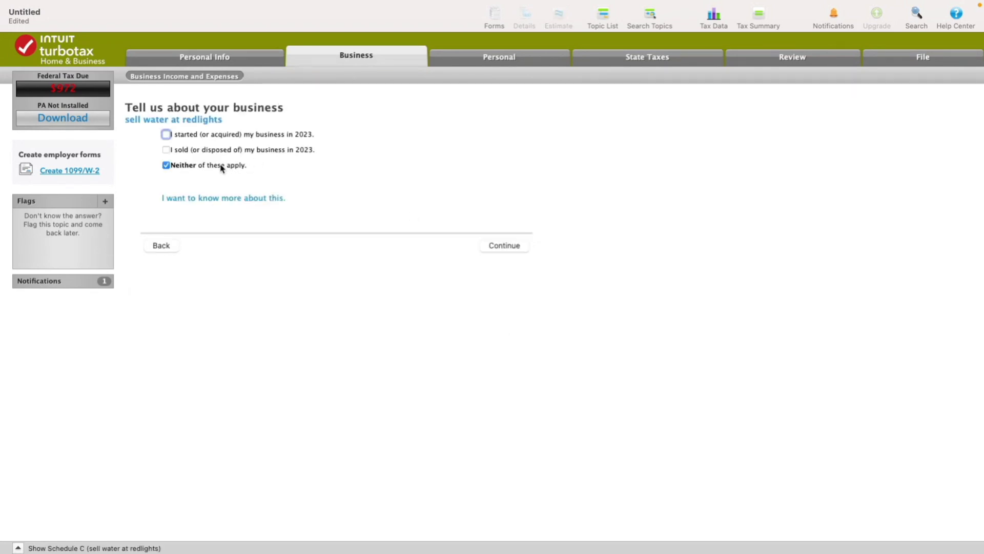
left_click(504, 246)
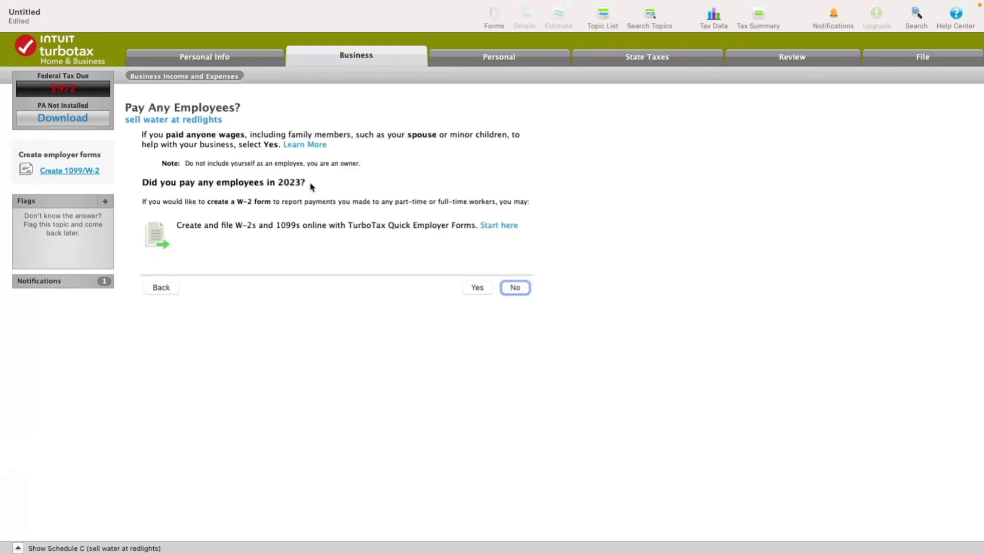
left_click(517, 287)
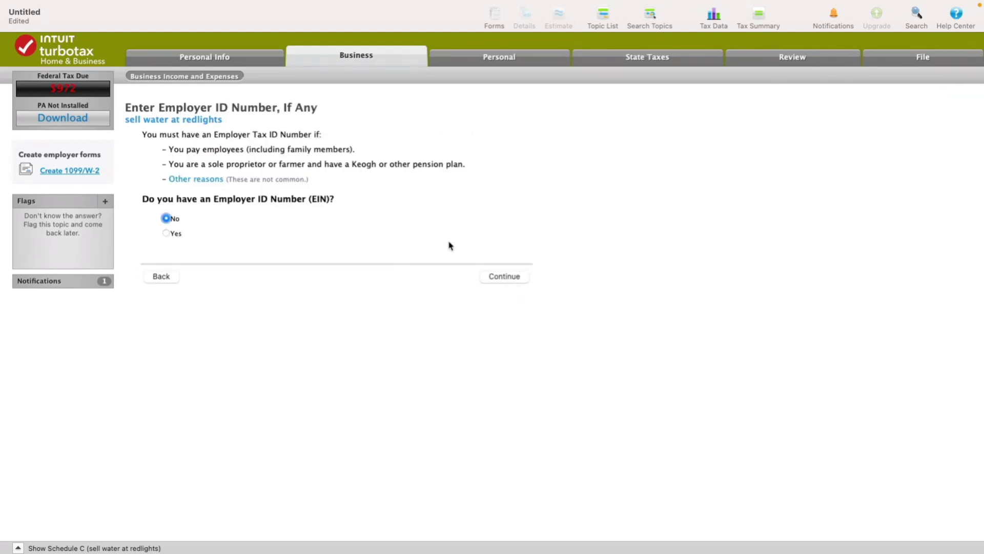
left_click(491, 278)
left_click(499, 206)
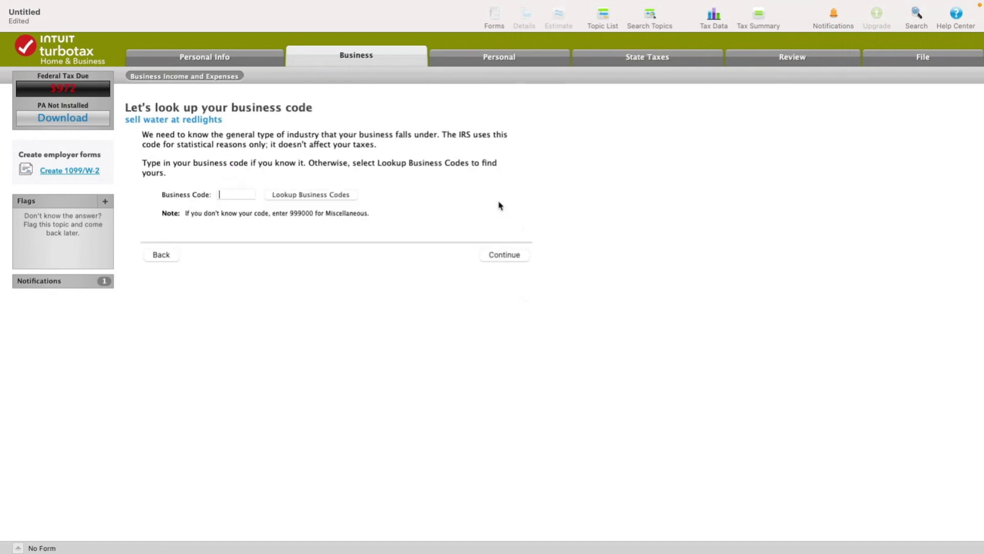
Set the business code to 999000 for unclassified establishments
left_click(311, 195)
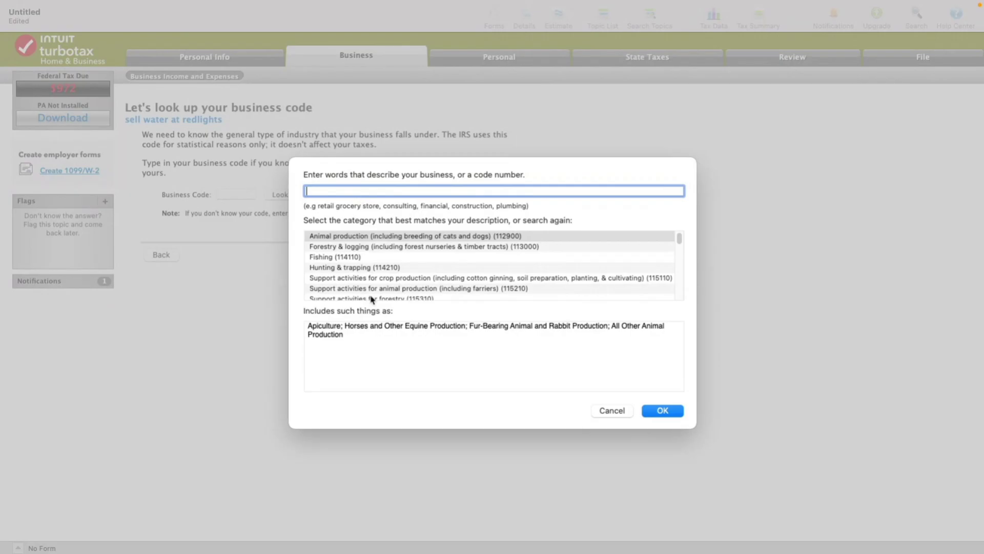
scroll(374, 279, "down", 10)
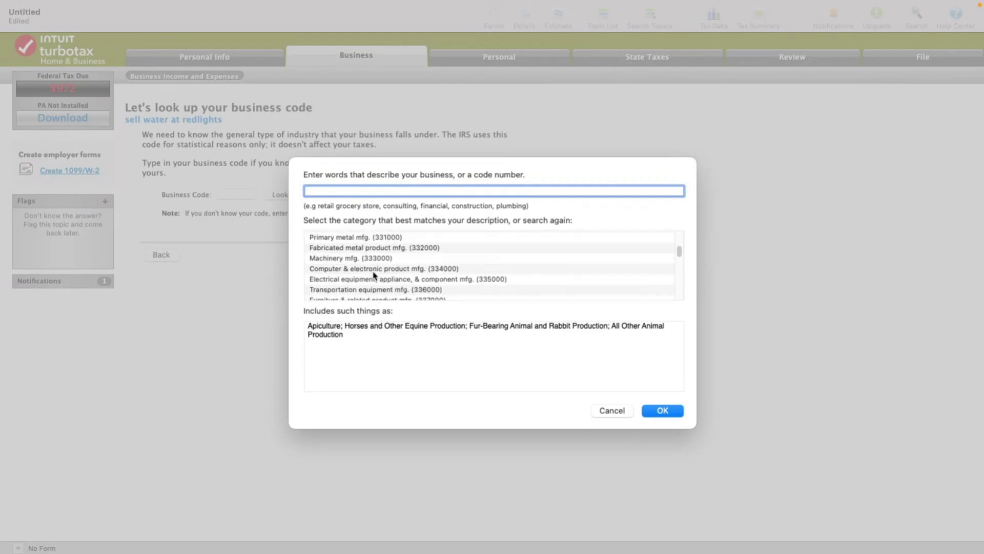
type("999")
left_click(382, 248)
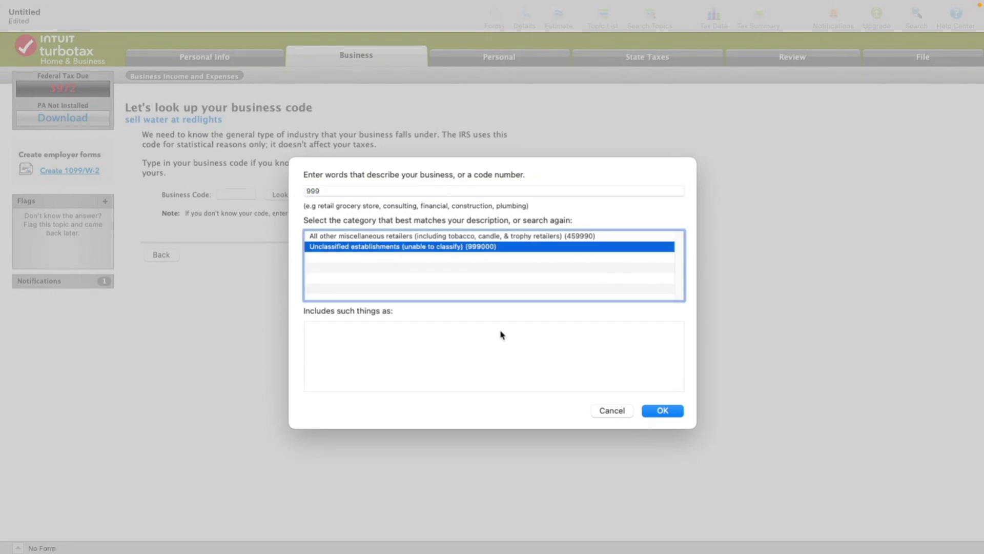
left_click(666, 410)
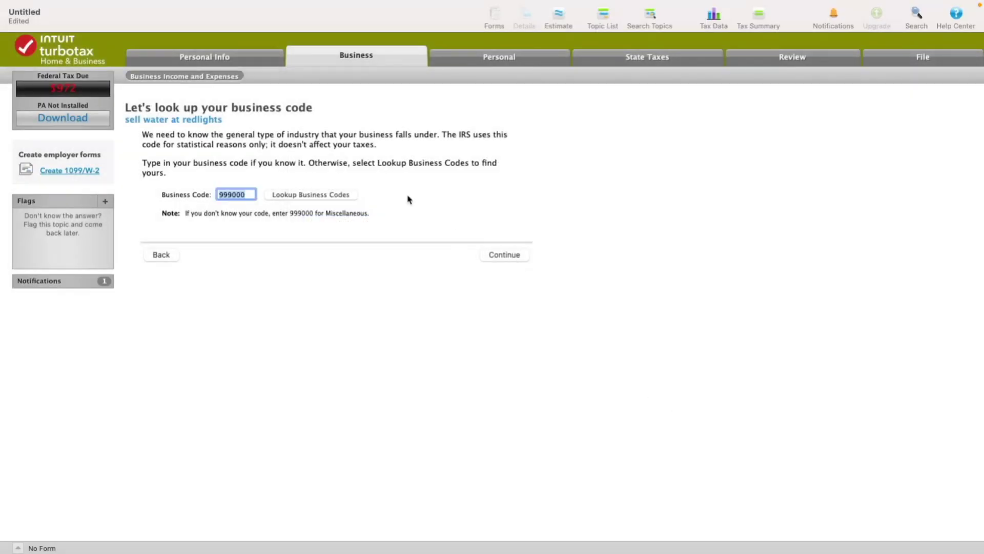
left_click(500, 259)
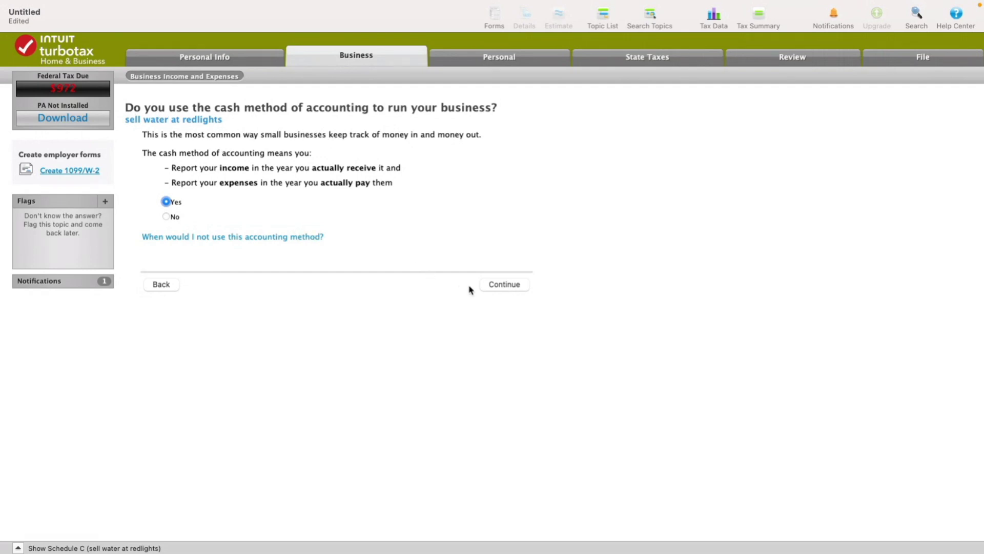
Choose cash accounting, no 1099 payments and no uncommon situations, then confirm the business info
left_click(495, 287)
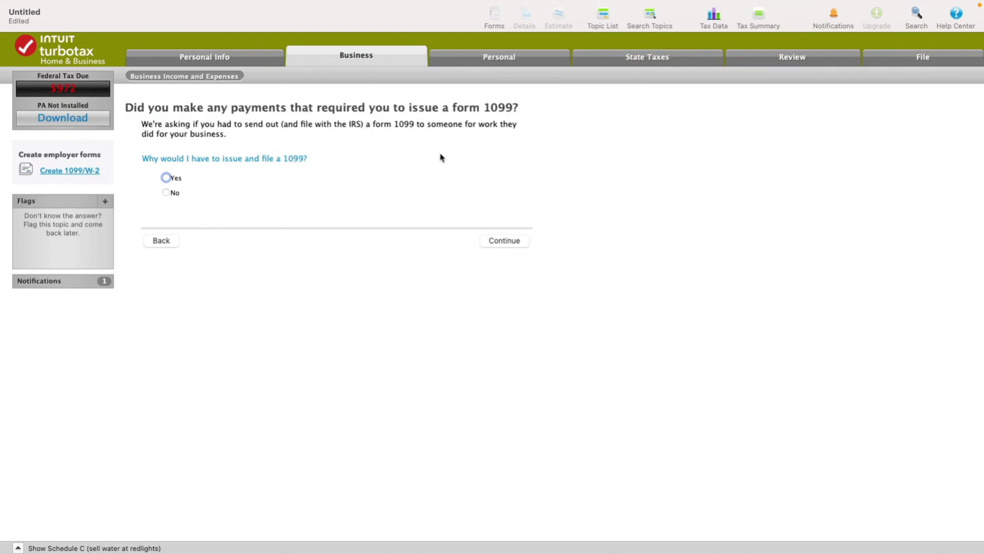
left_click(168, 193)
left_click(512, 241)
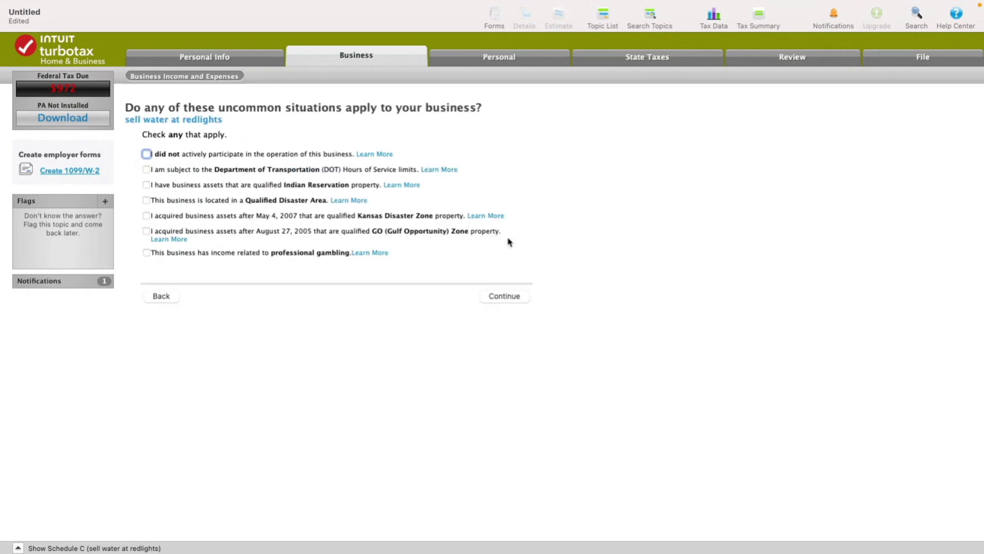
left_click(239, 255)
left_click(250, 254)
left_click(518, 297)
scroll(432, 305, "down", 1)
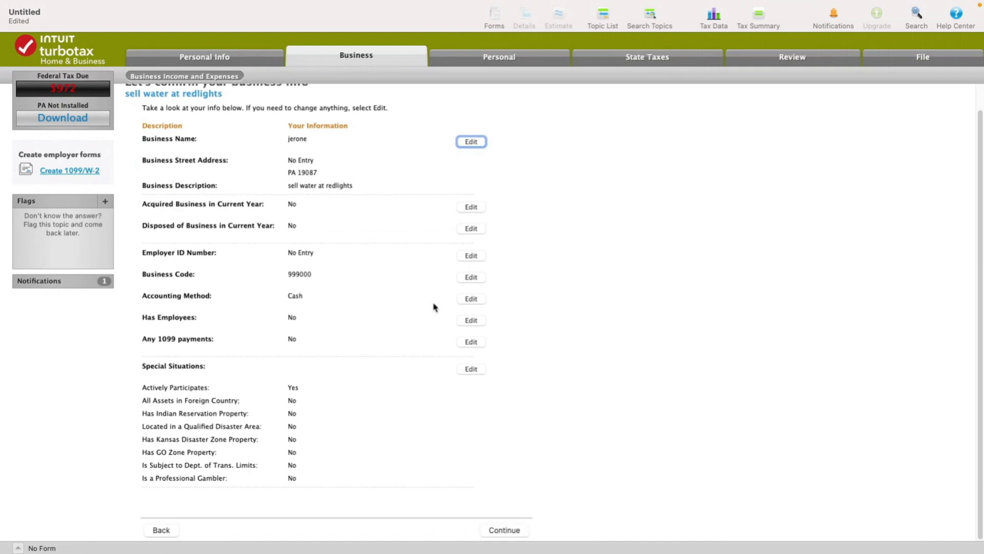
key("Return")
scroll(398, 265, "down", 2)
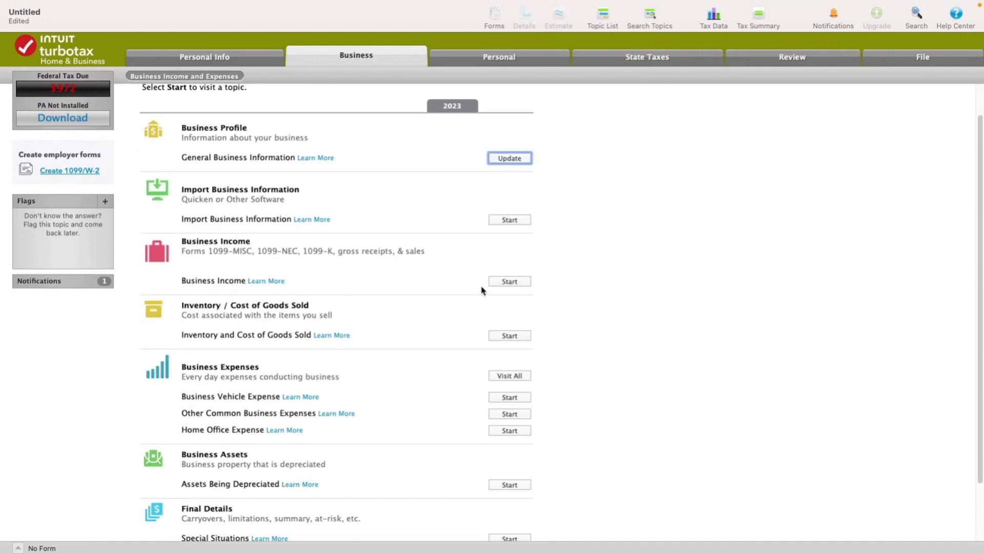
left_click(510, 282)
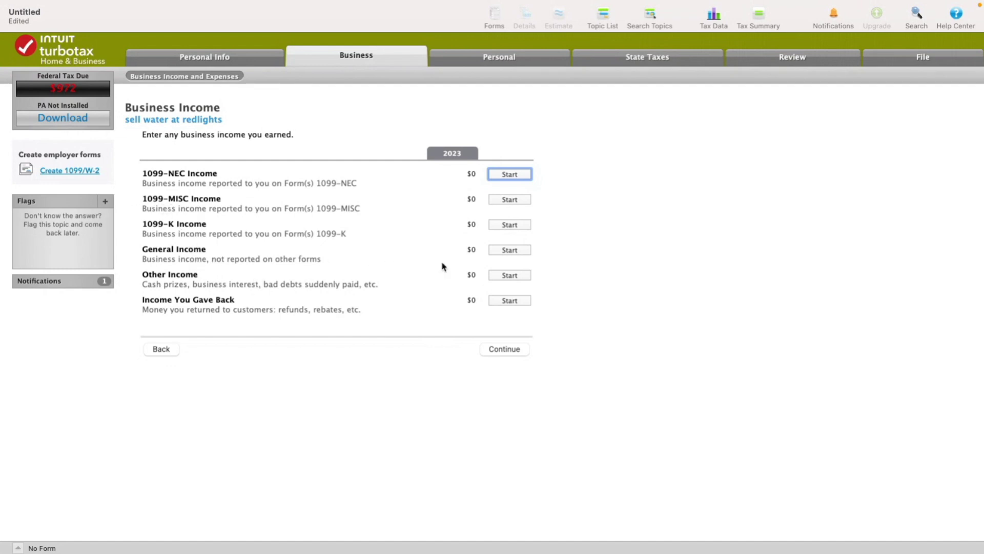
Record $10,000 of general business income described as 'selling that good water'
left_click(503, 253)
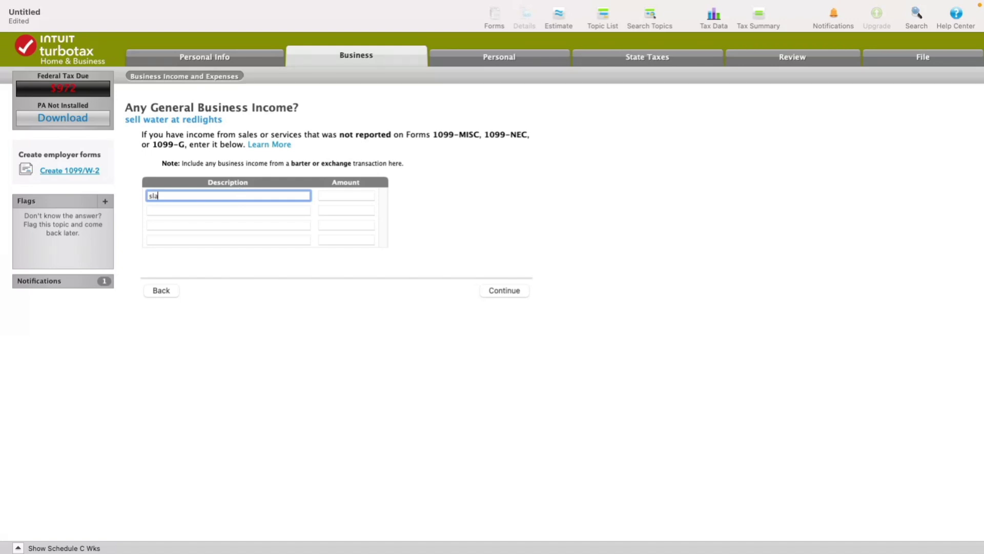
key("super+a")
type("that good water")
type("selling")
left_click(353, 193)
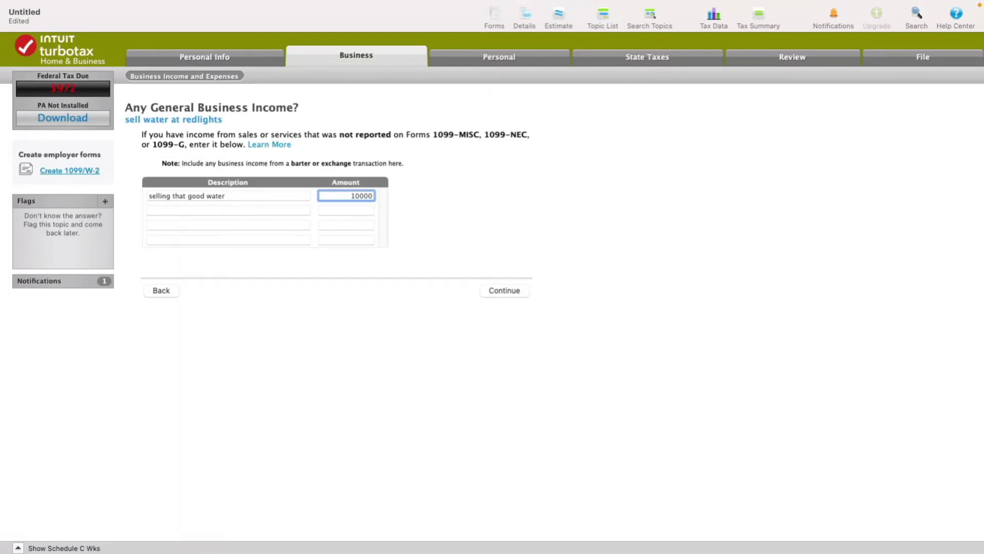
left_click(496, 293)
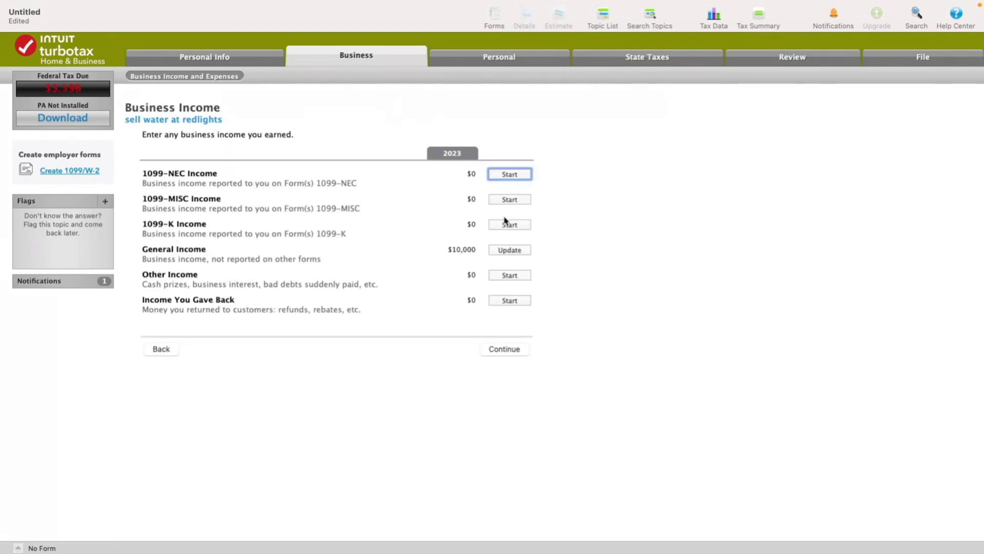
left_click(504, 349)
Add a $6,000 miscellaneous business expense described as 'cost of bottled water'
scroll(503, 351, "down", 3)
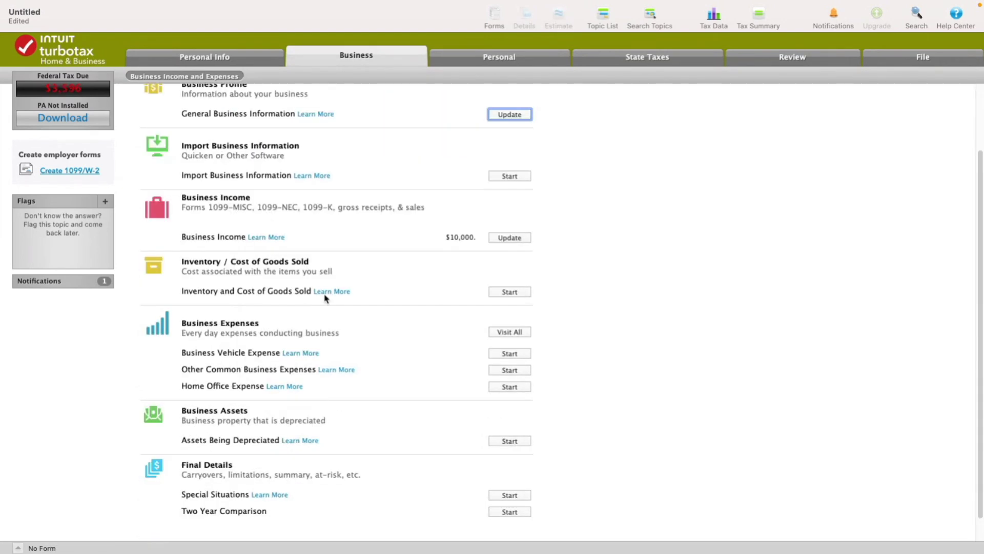
scroll(400, 418, "down", 1)
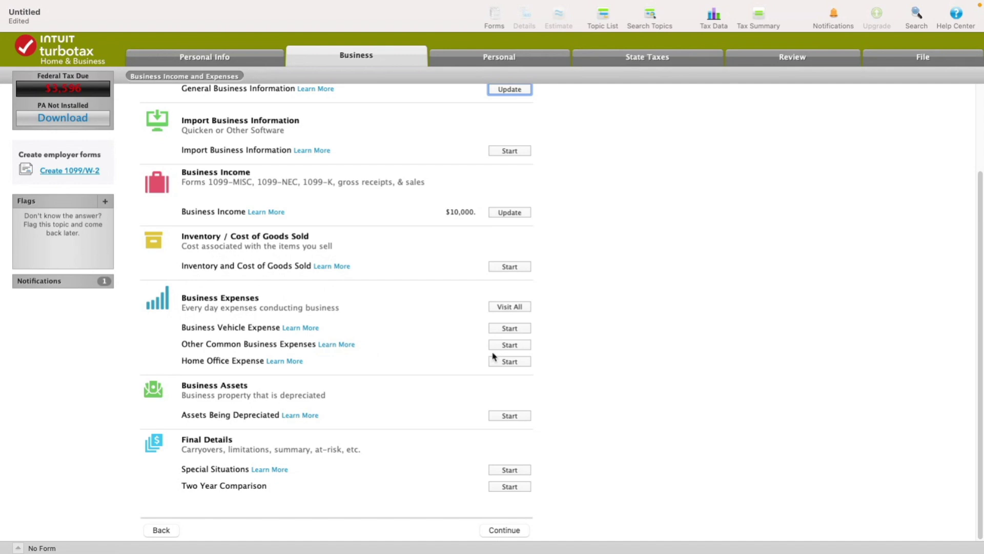
left_click(505, 346)
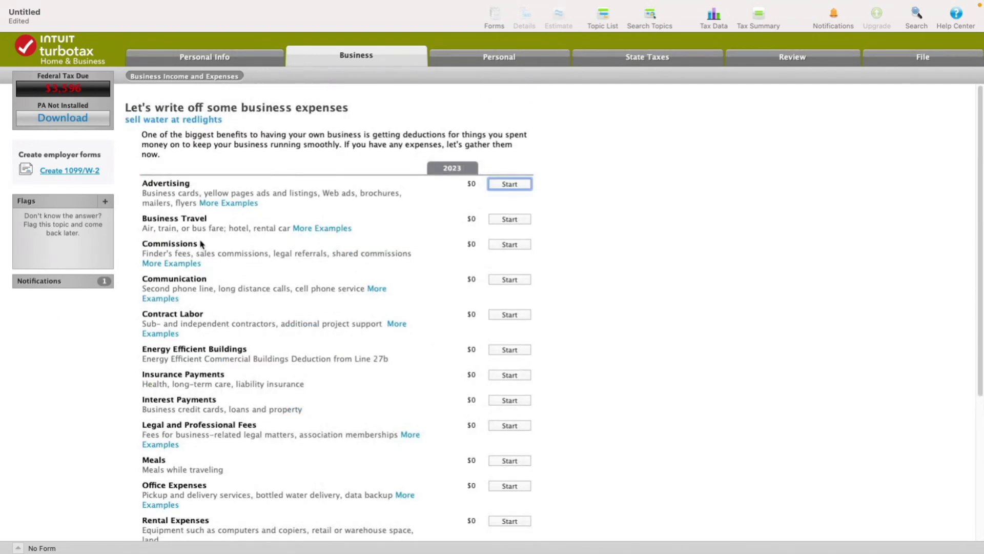
scroll(201, 244, "down", 5)
left_click(508, 477)
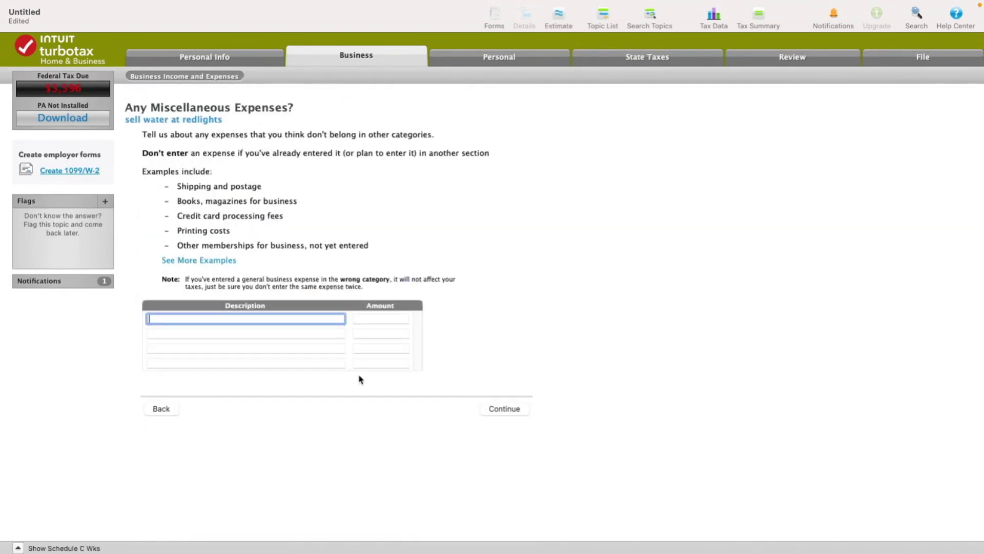
type("cost of bottled water")
left_click(402, 318)
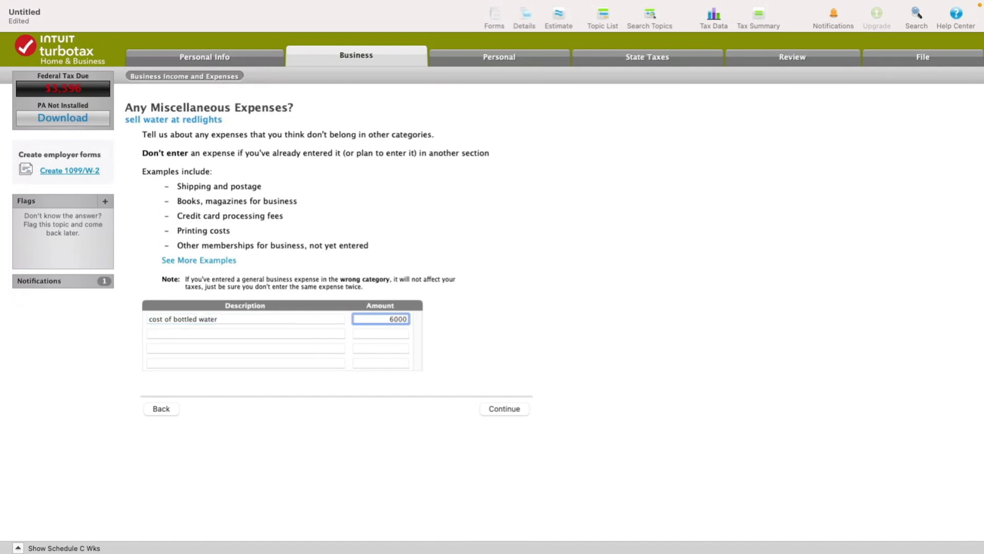
left_click(503, 409)
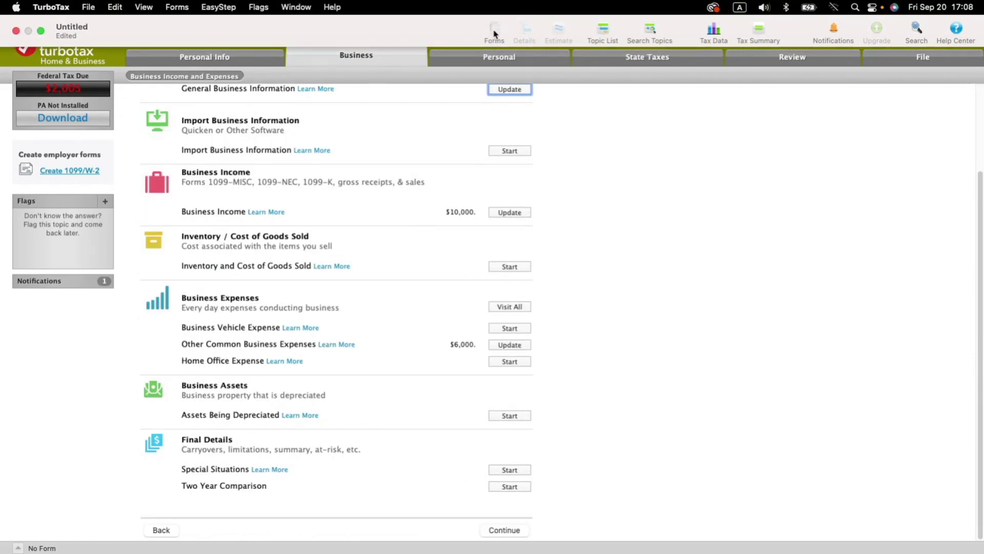
Open Schedule C in forms view and check the $10,000 income, $6,000 expenses and $4,000 profit
left_click(494, 34)
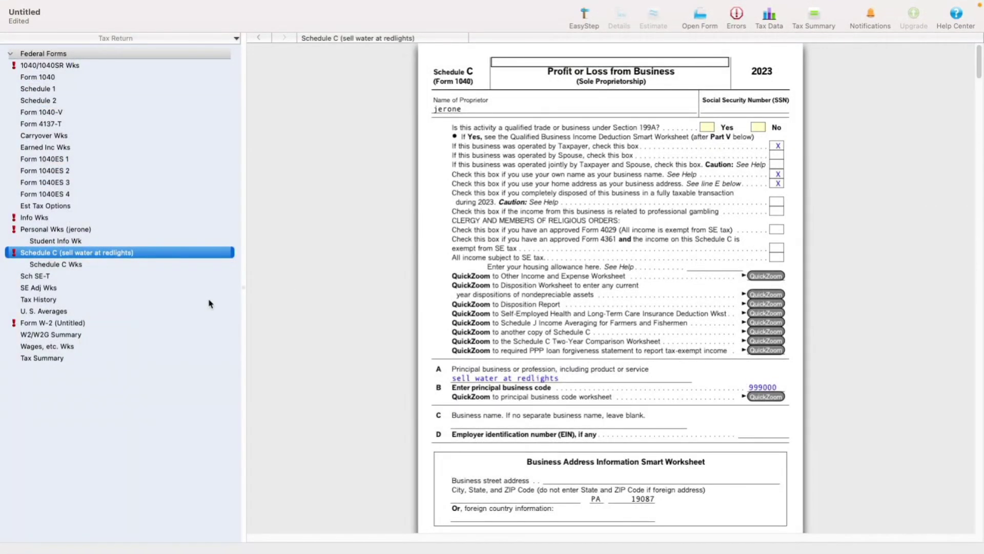
scroll(706, 303, "down", 10)
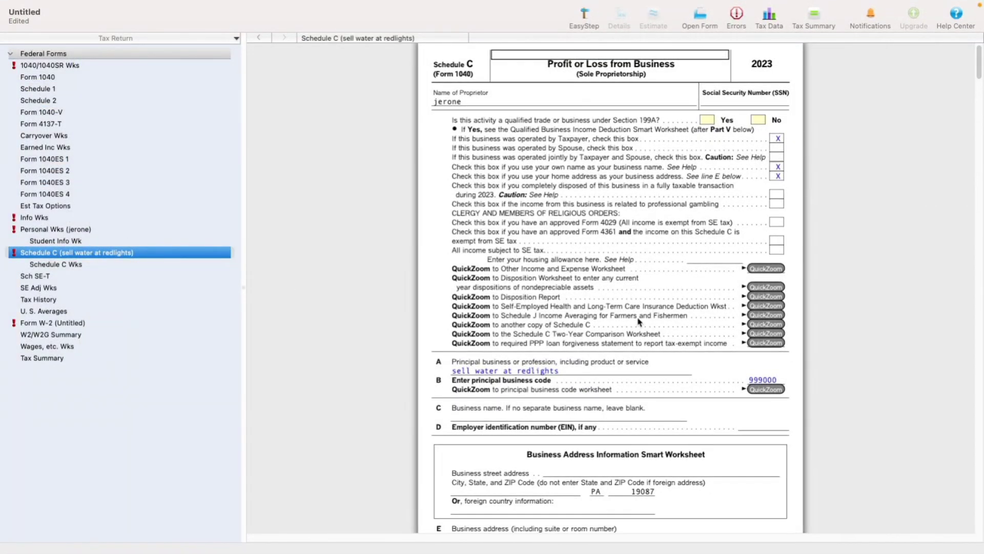
scroll(667, 328, "down", 2)
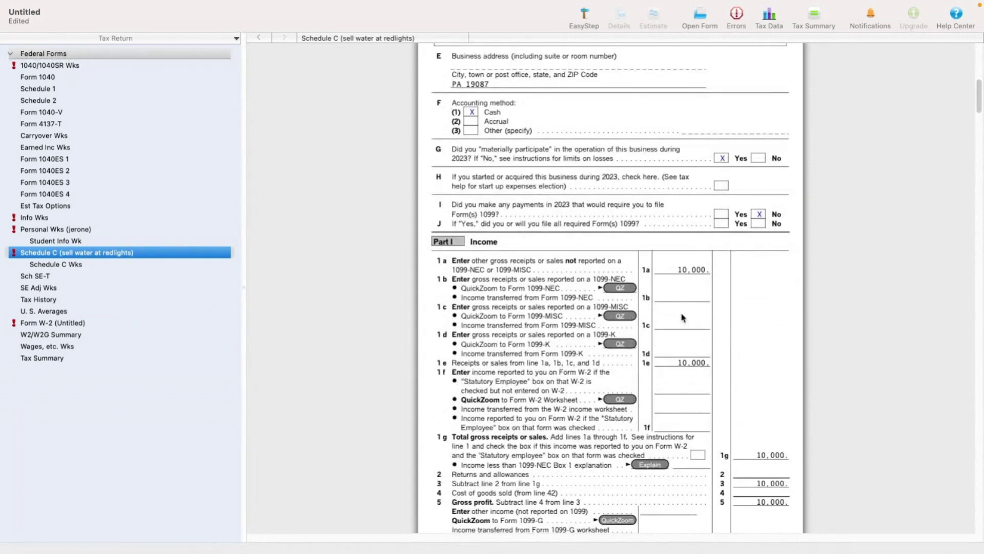
scroll(684, 319, "down", 2)
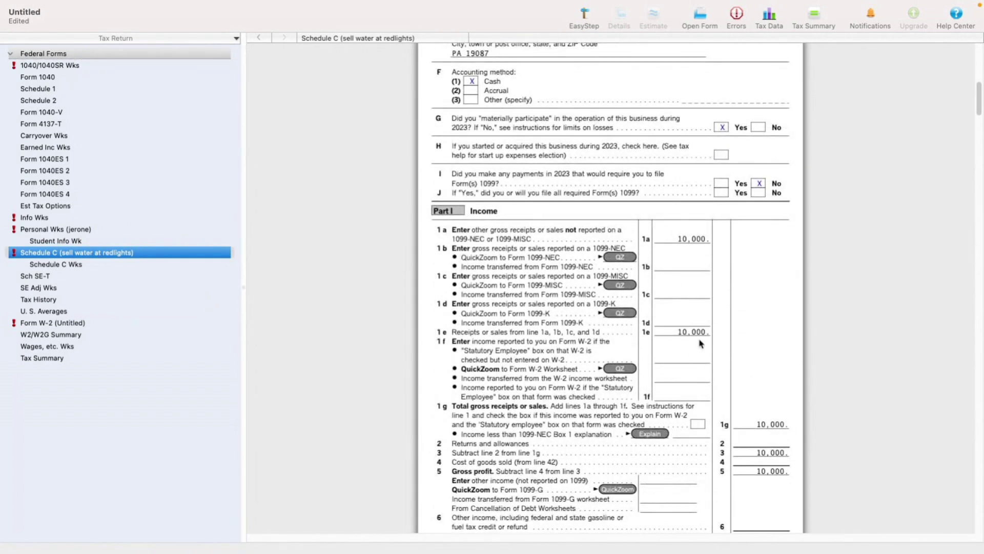
scroll(701, 344, "down", 3)
scroll(768, 376, "down", 15)
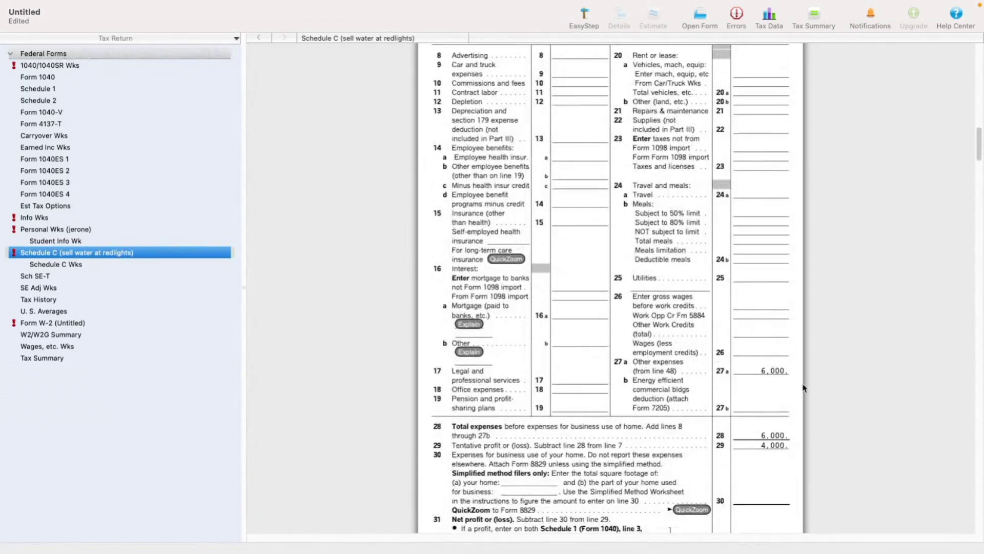
scroll(768, 404, "down", 10)
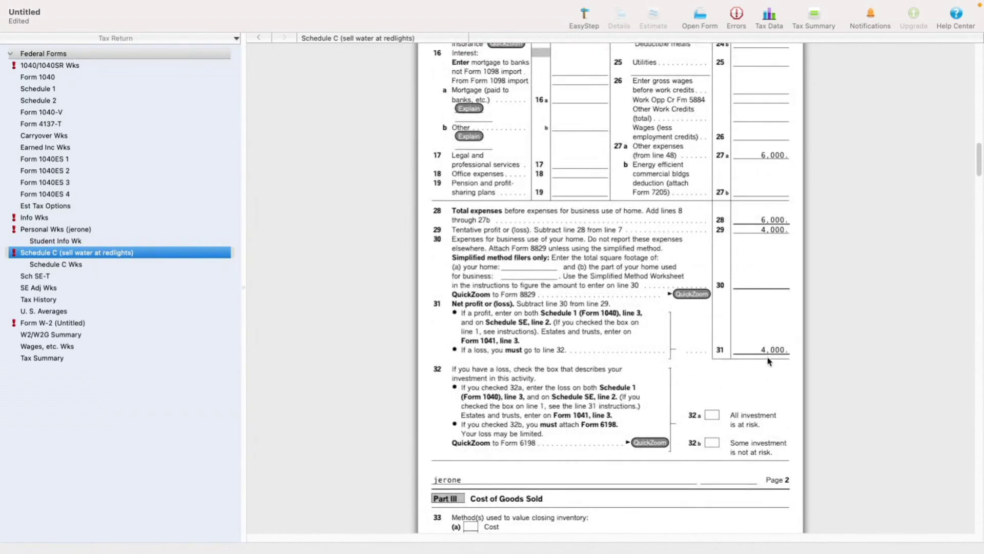
scroll(768, 360, "up", 5)
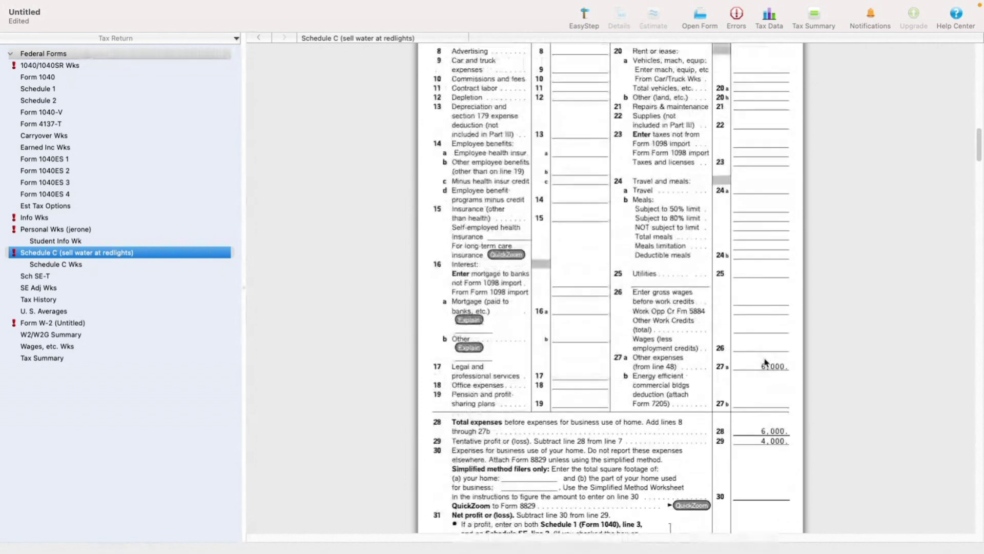